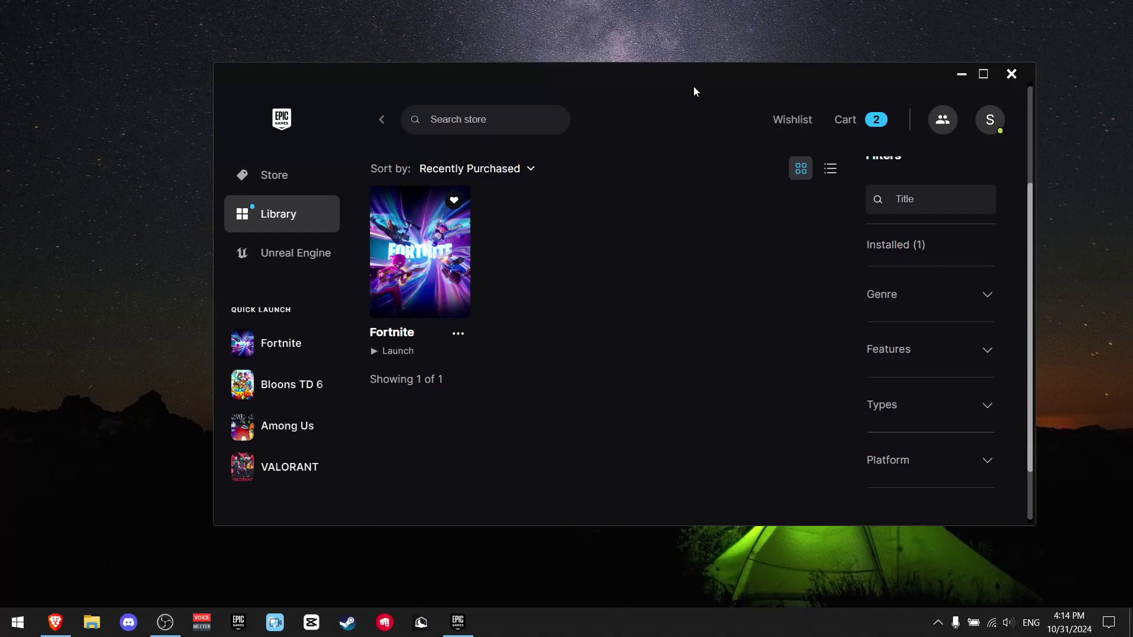
From the Fortnite tile's options menu in the Library, open its Manage panel
scroll(646, 252, up, 3)
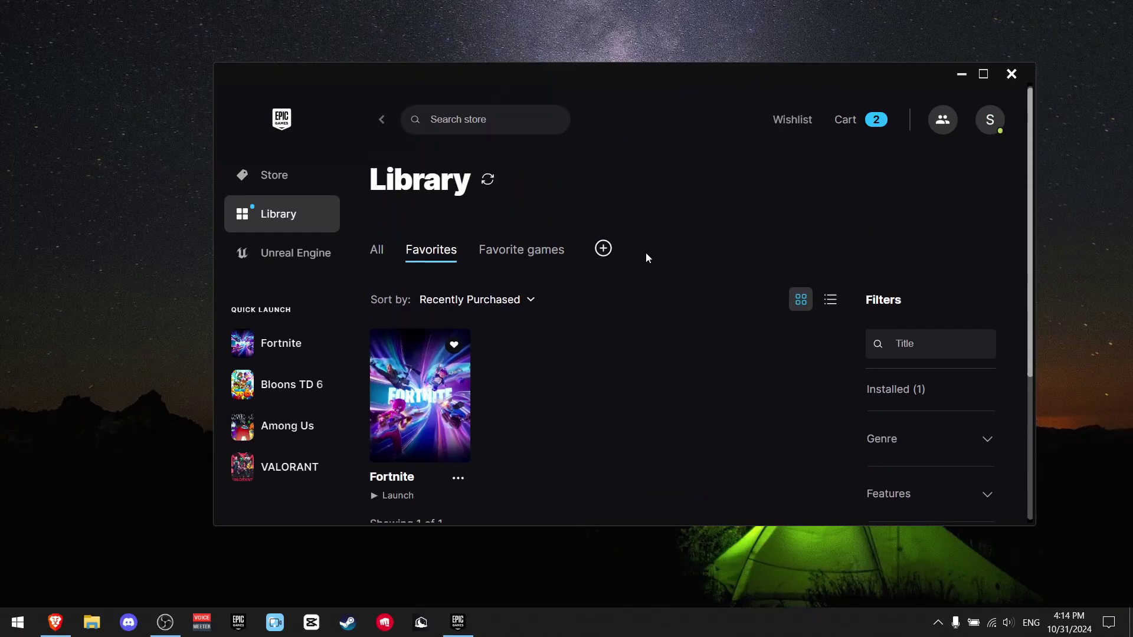
scroll(607, 359, down, 1)
scroll(607, 359, down, 2)
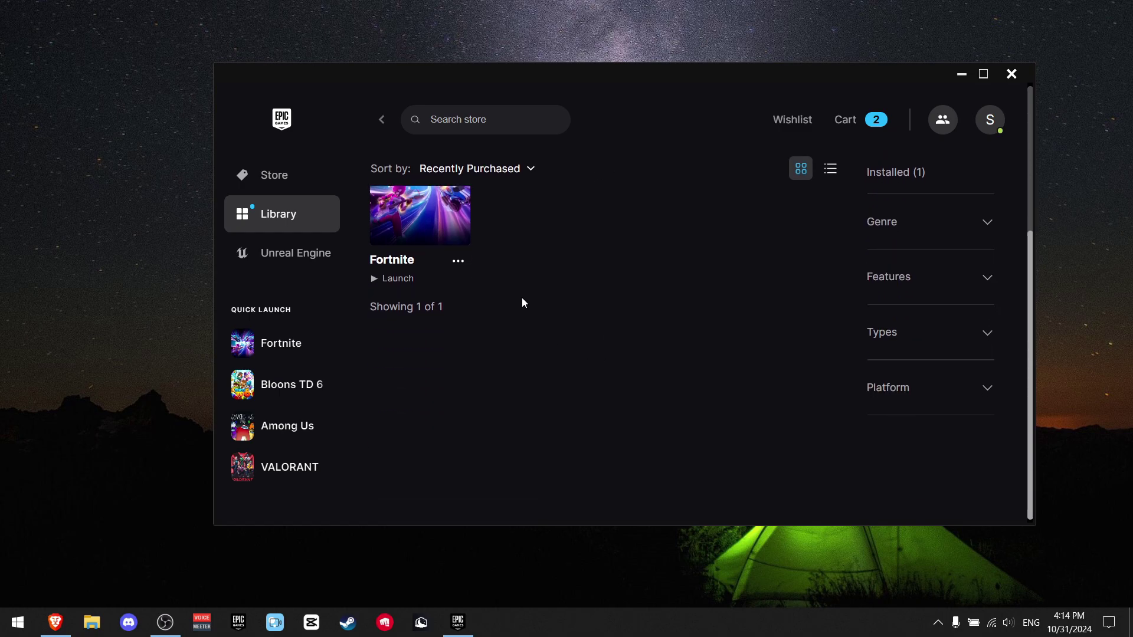
scroll(504, 238, up, 1)
scroll(551, 405, up, 1)
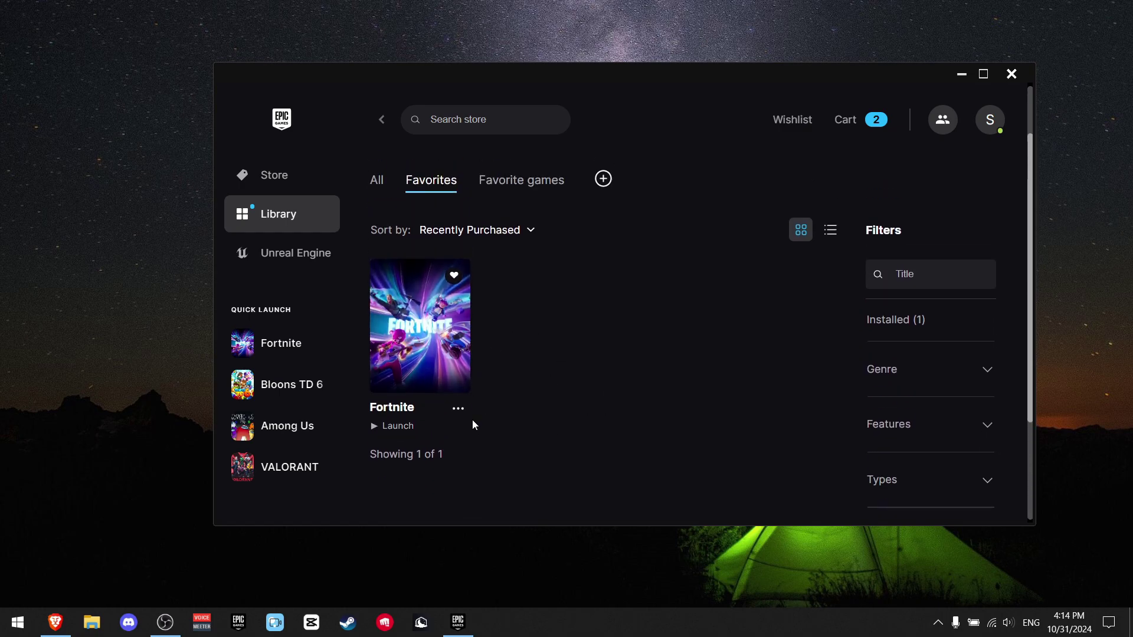
click(463, 417)
scroll(502, 408, down, 3)
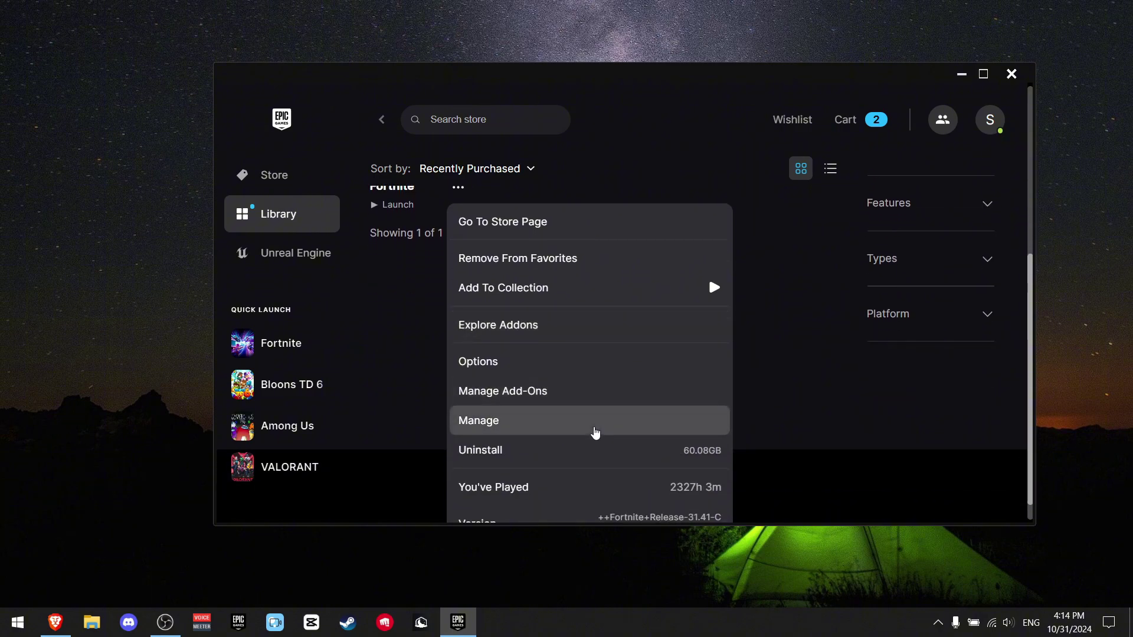
click(596, 433)
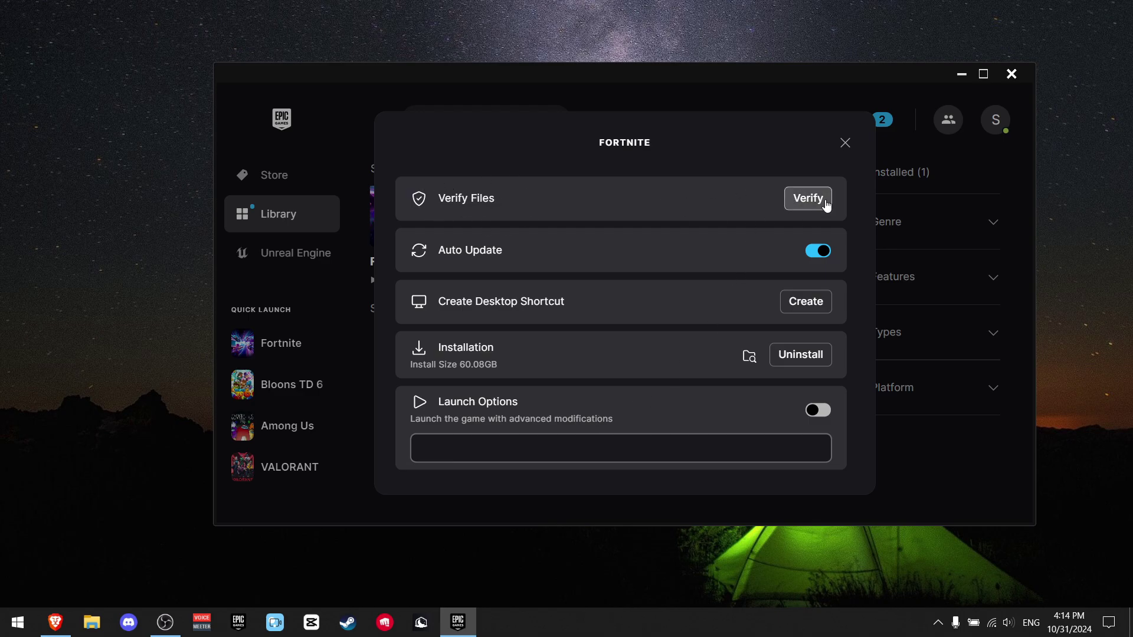
Verify Fortnite's game files and wait until the game shows as ready to launch
click(808, 198)
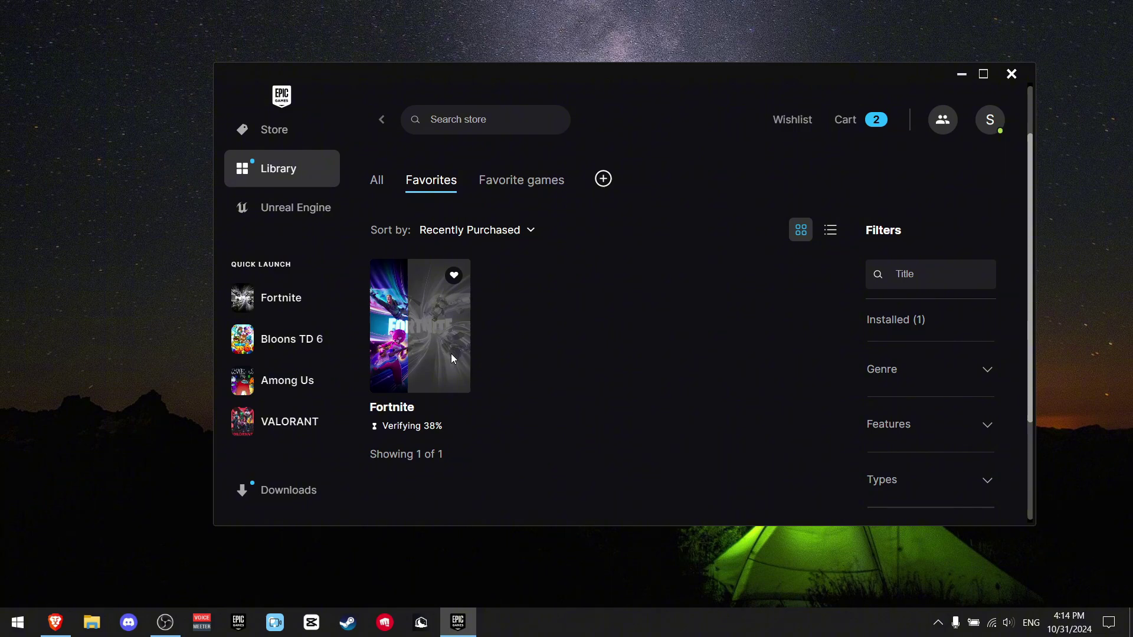
scroll(451, 353, down, 1)
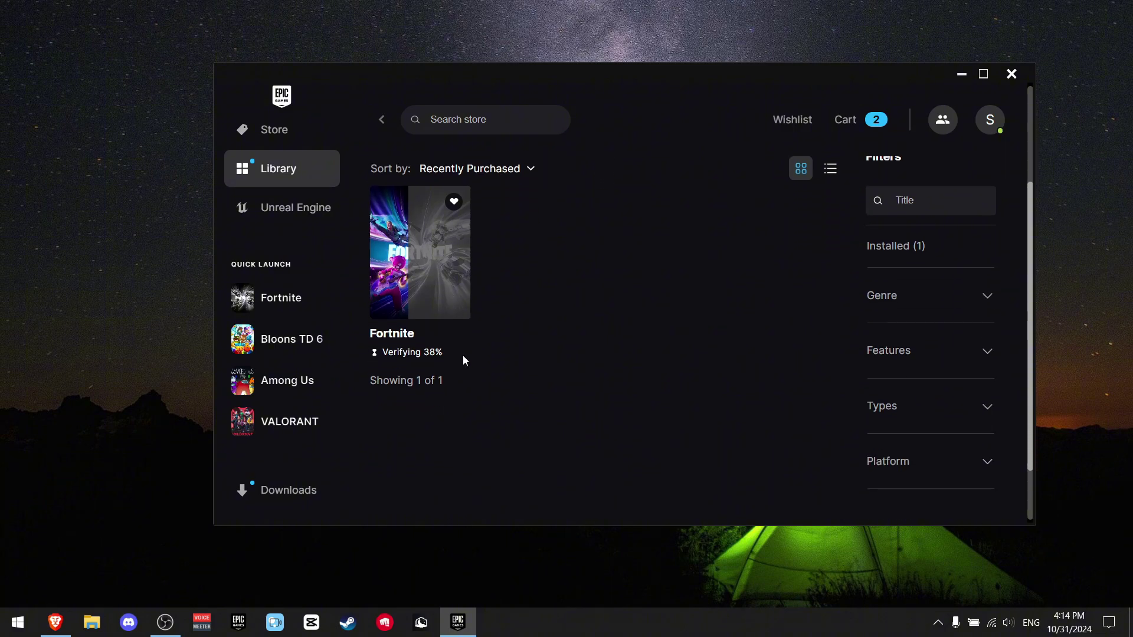
scroll(463, 357, up, 1)
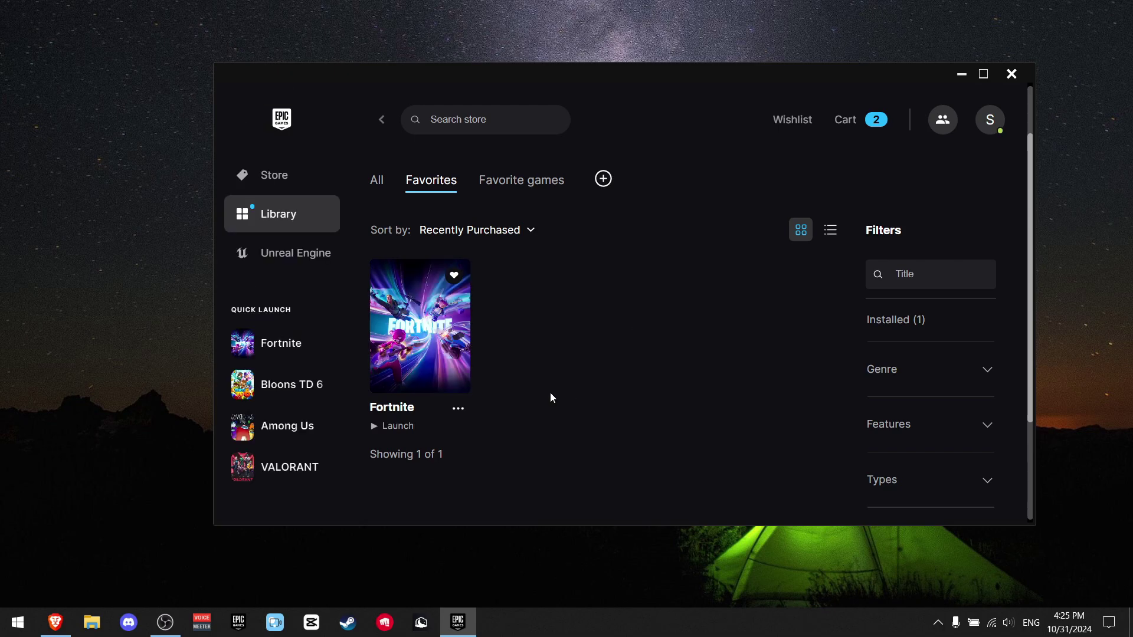
Reopen Fortnite's Manage panel and open its installation folder on Local Disk (D:) in File Explorer
click(460, 409)
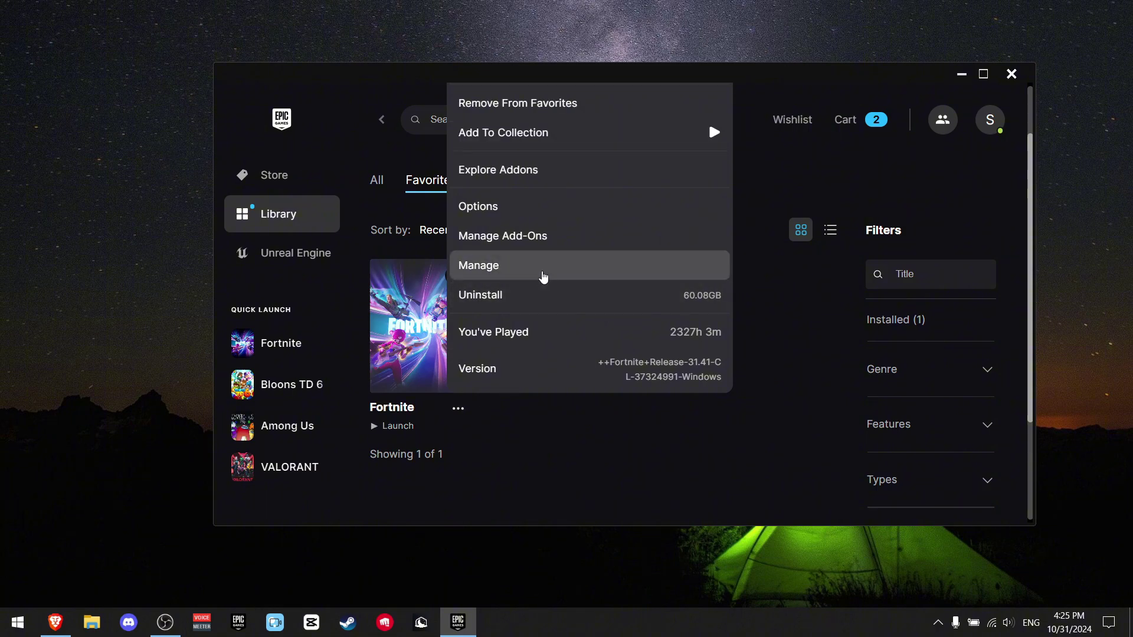
click(540, 267)
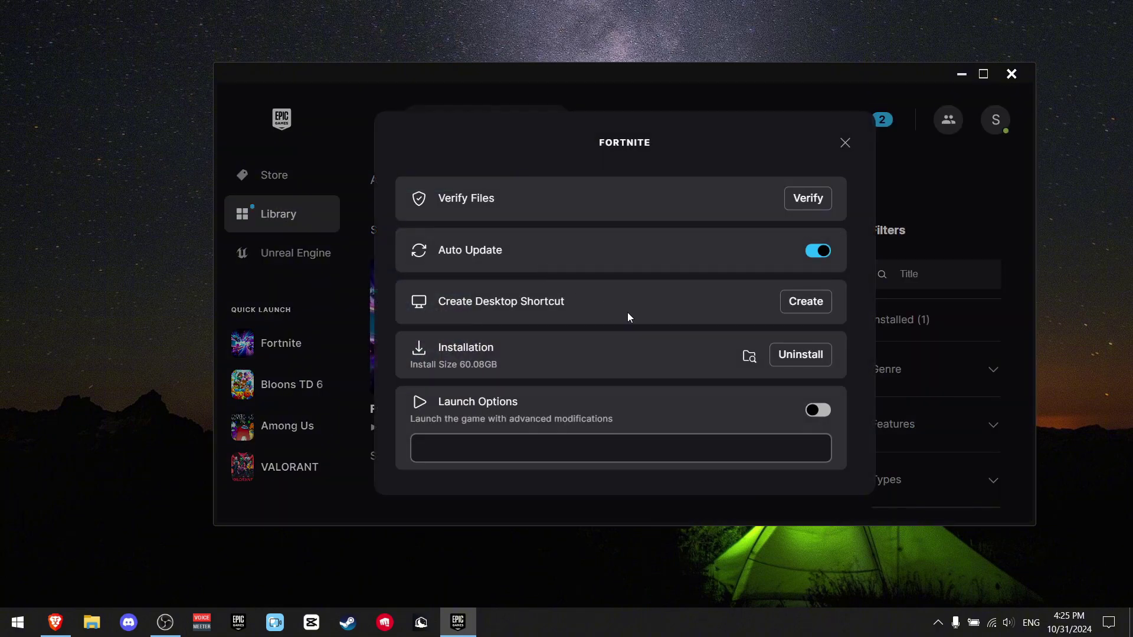
click(750, 358)
Minimise the launcher and browse to FortniteGame\Binaries\Win64 to find FortniteClient-Win64-Shipping.exe
click(965, 73)
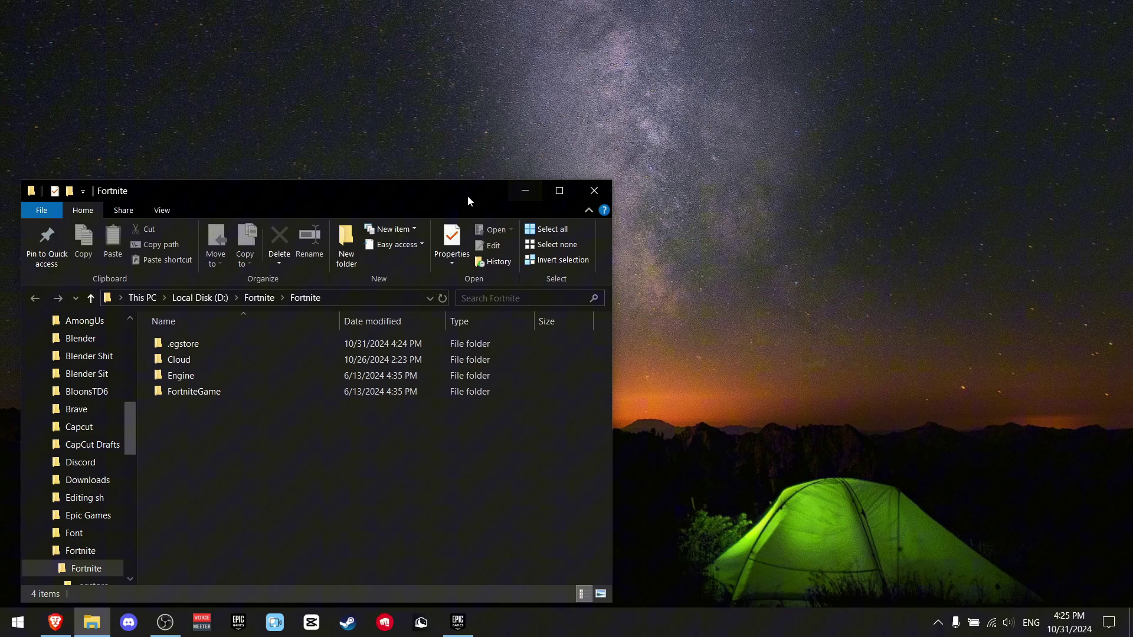
drag(467, 196, 748, 102)
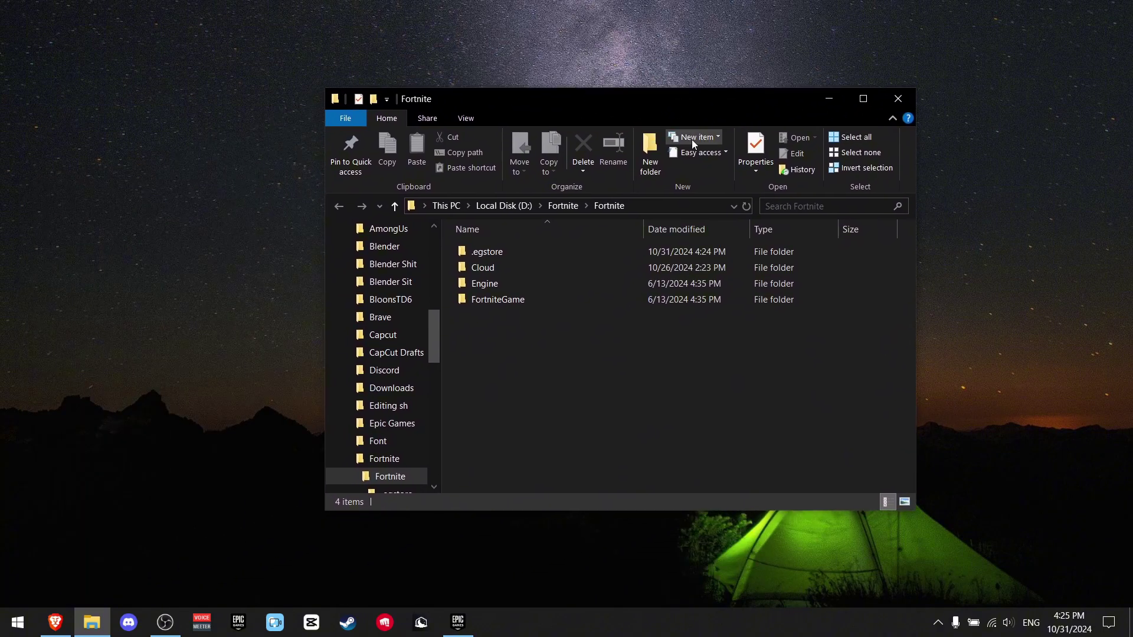
double_click(550, 303)
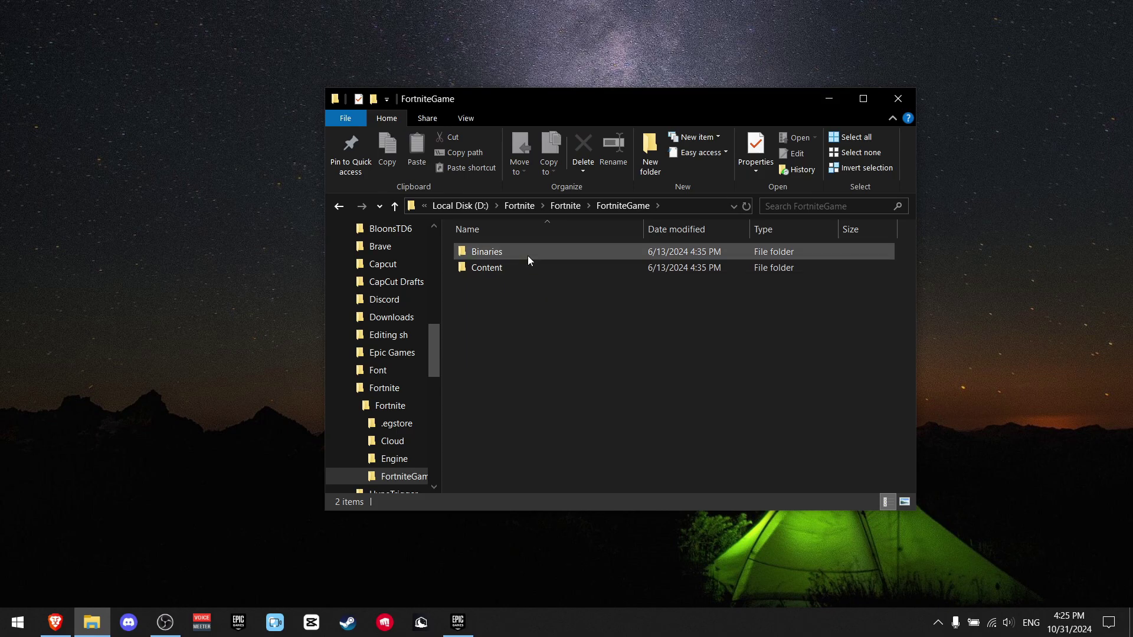
double_click(528, 257)
double_click(520, 269)
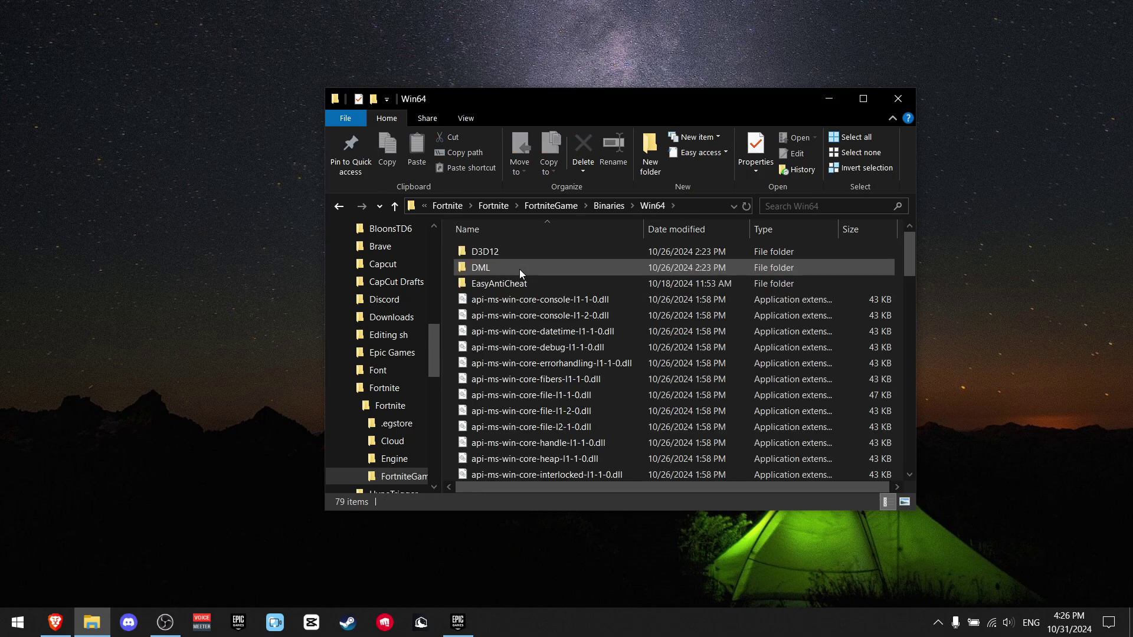
scroll(563, 322, down, 13)
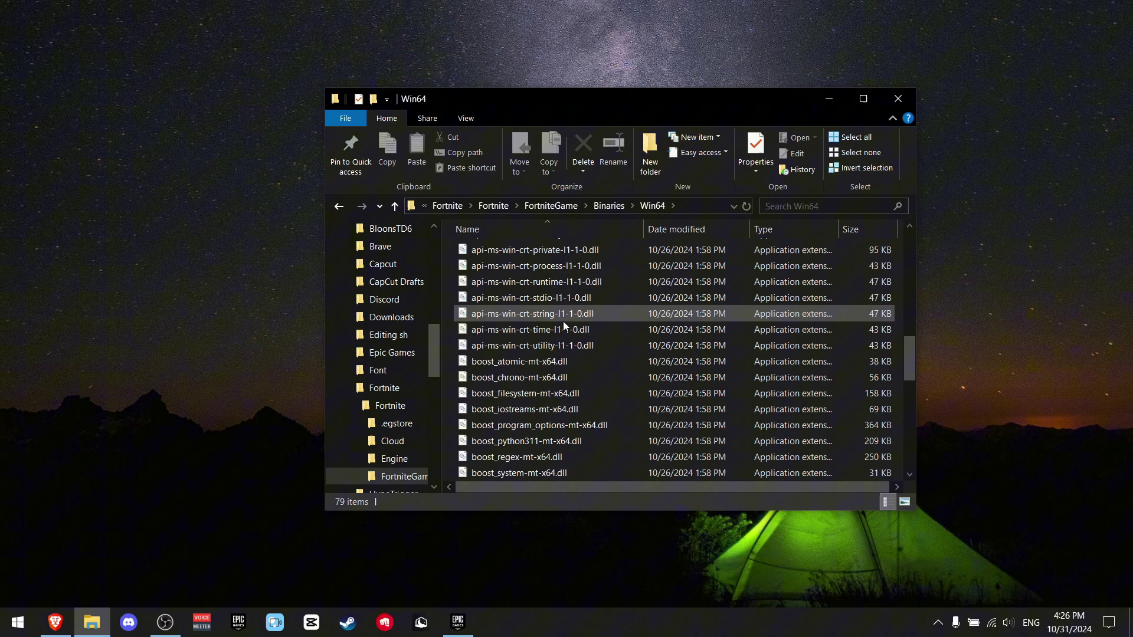
scroll(563, 321, down, 6)
scroll(563, 321, up, 1)
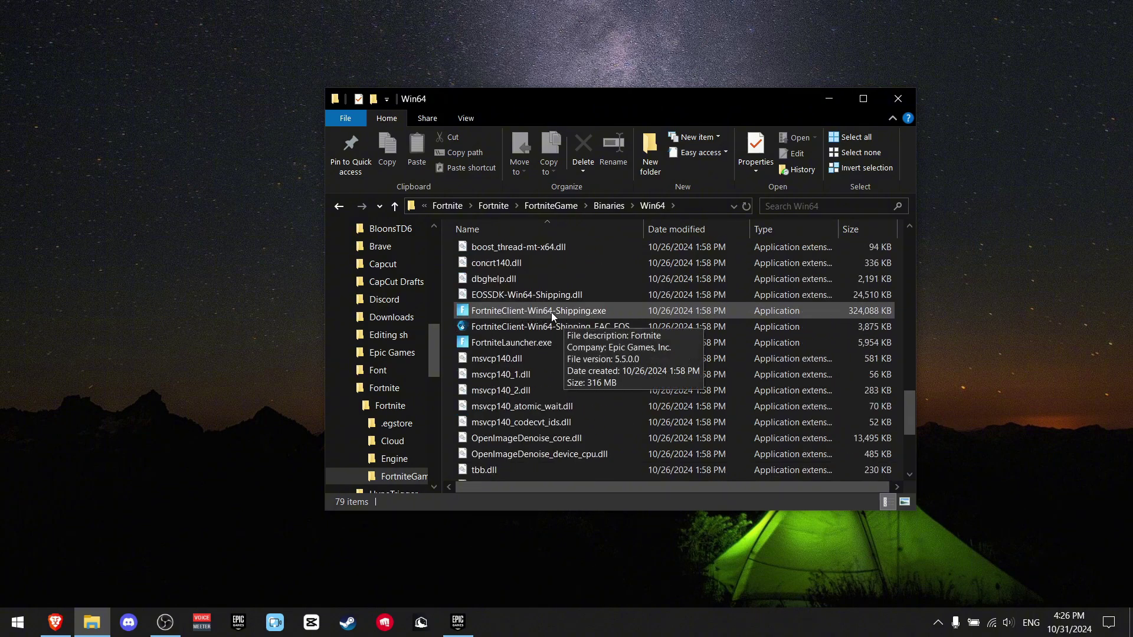
double_click(582, 311)
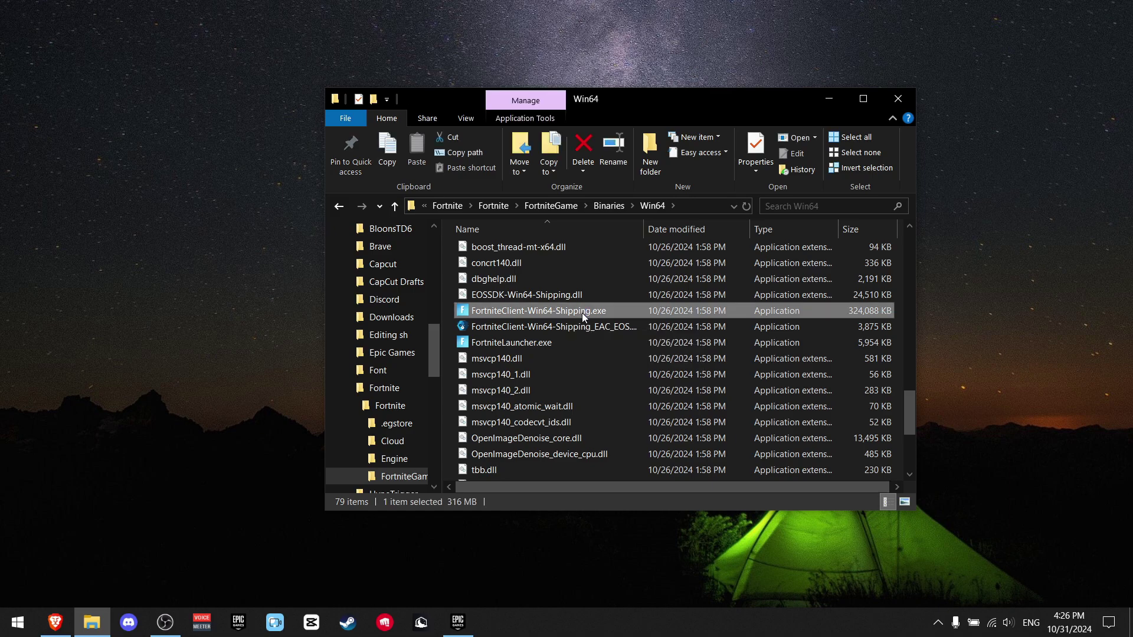
In FortniteClient-Win64-Shipping.exe's Properties, turn on compatibility mode targeting Windows 8
right_click(582, 311)
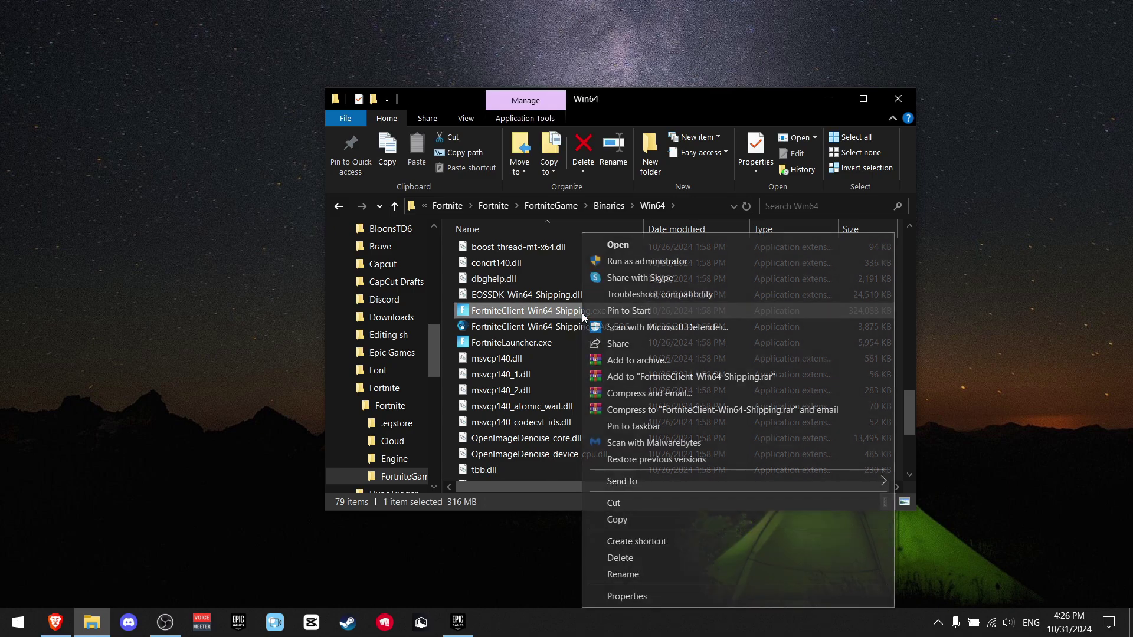
click(648, 597)
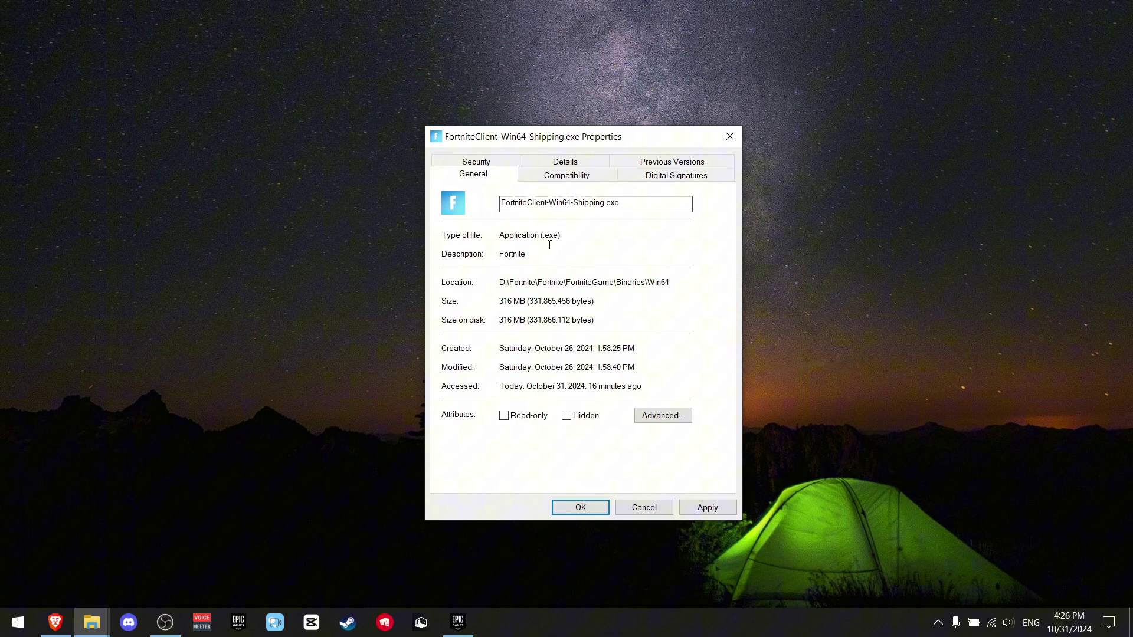
click(573, 178)
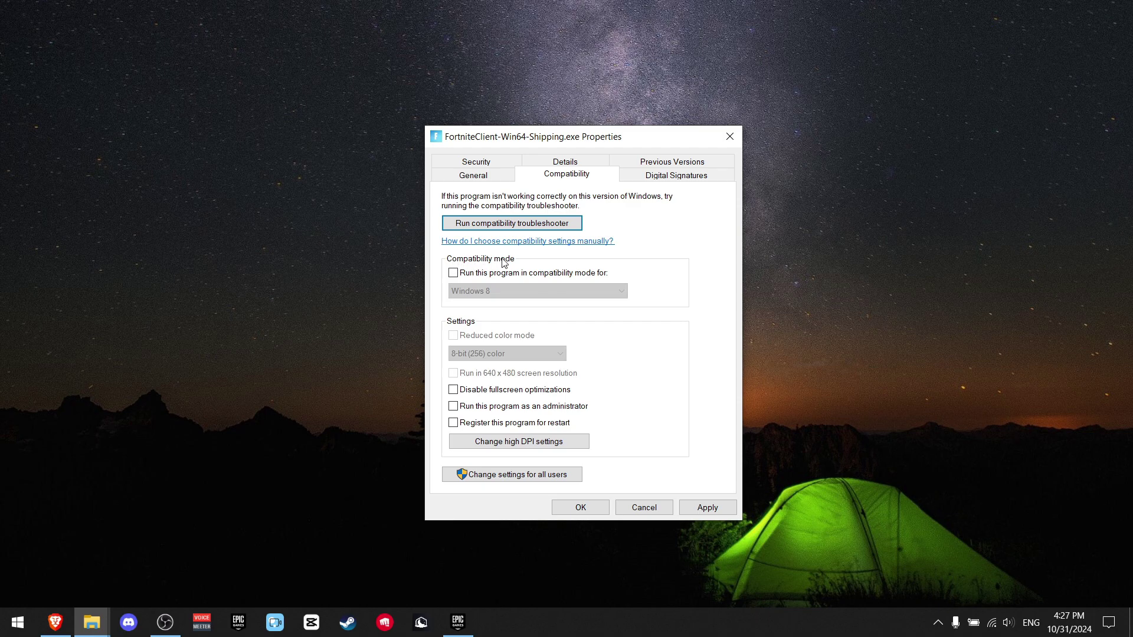
click(453, 275)
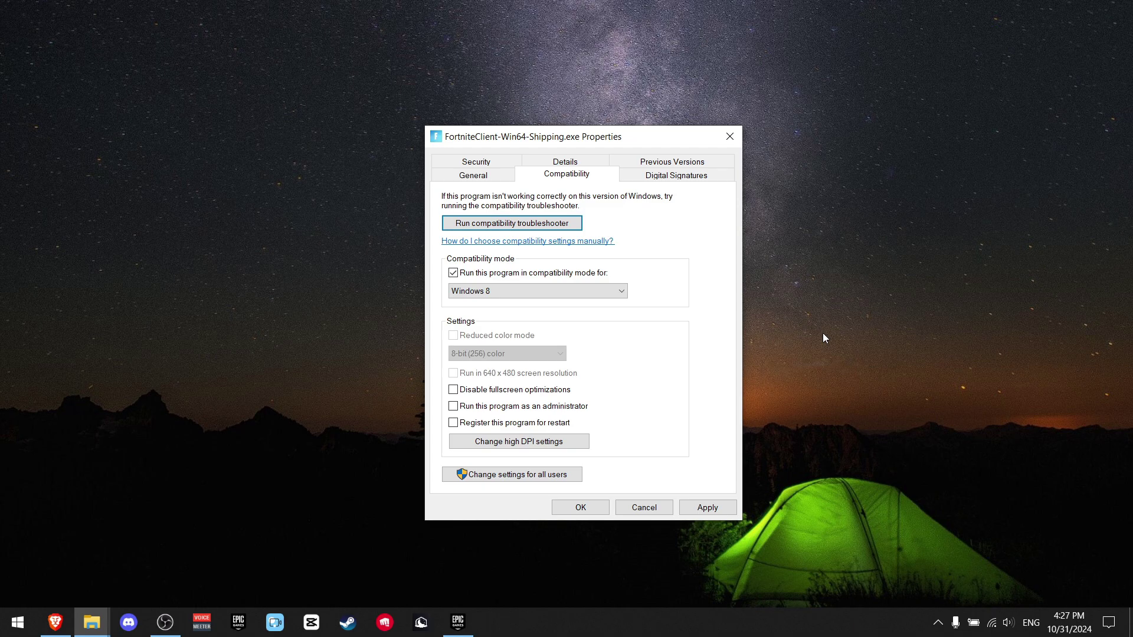
click(560, 292)
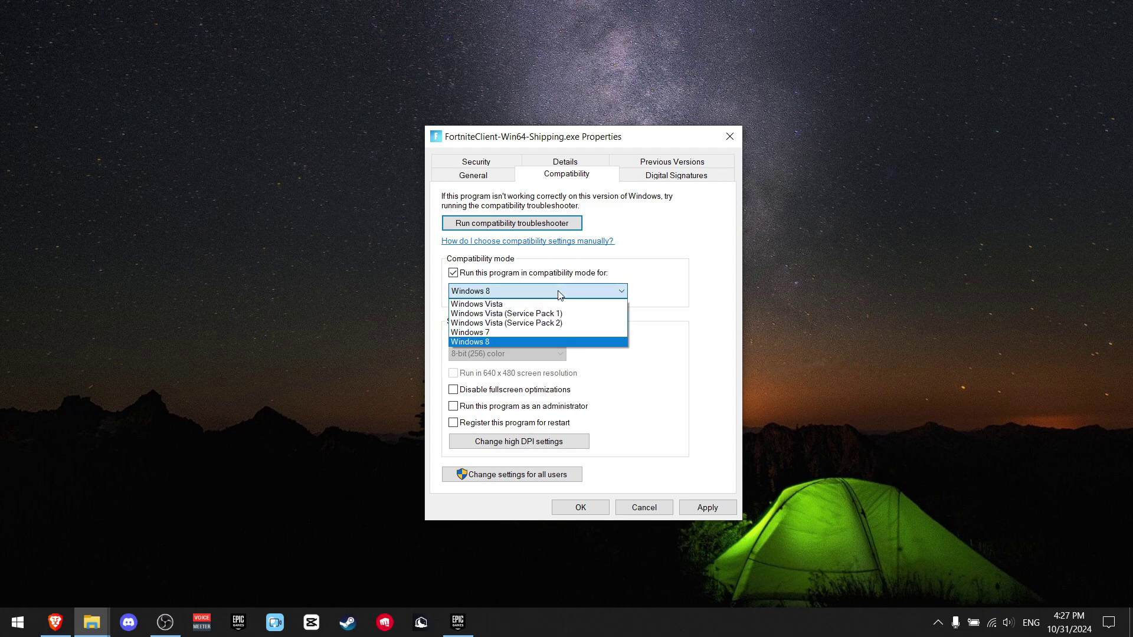
click(559, 290)
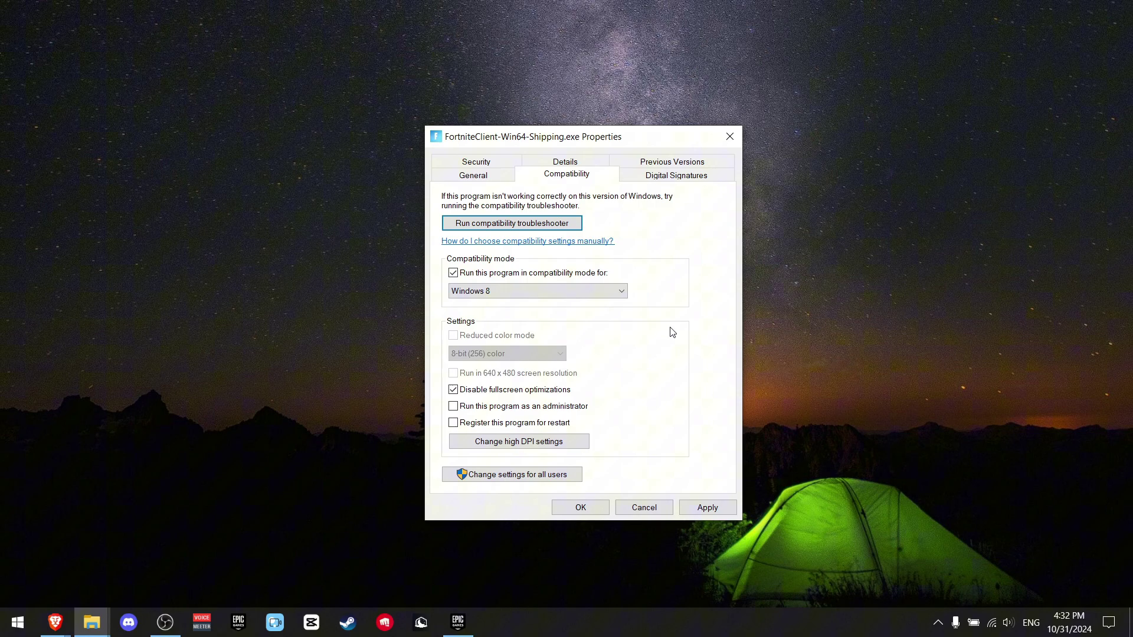
Apply the compatibility changes, then reopen Fortnite's install location from the launcher's Manage panel
click(707, 511)
key(alt+Tab)
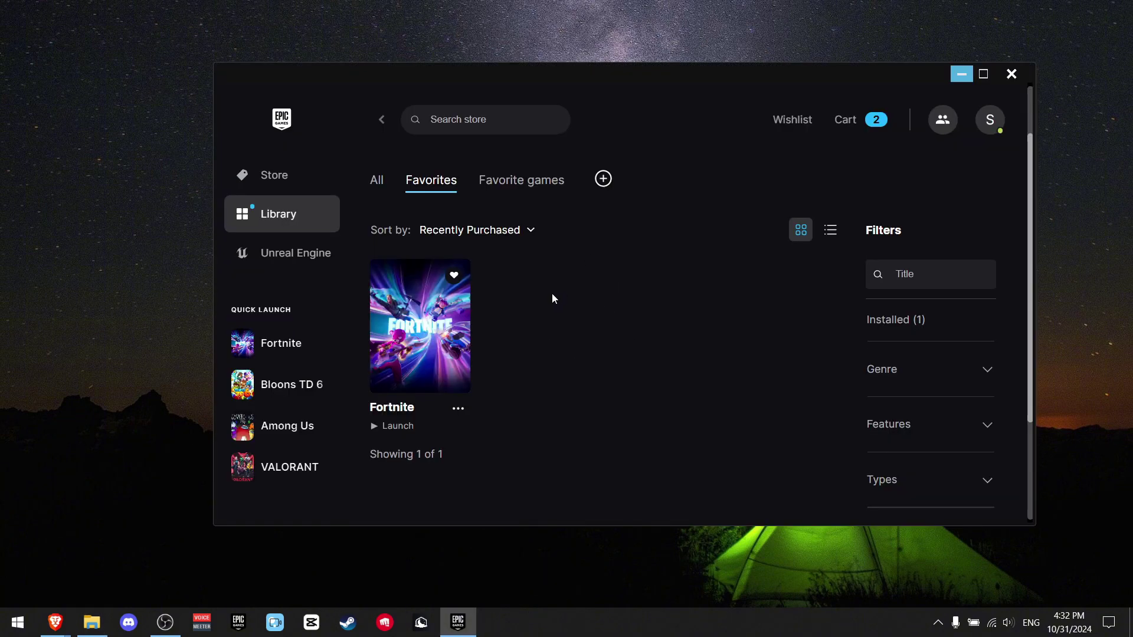
click(450, 416)
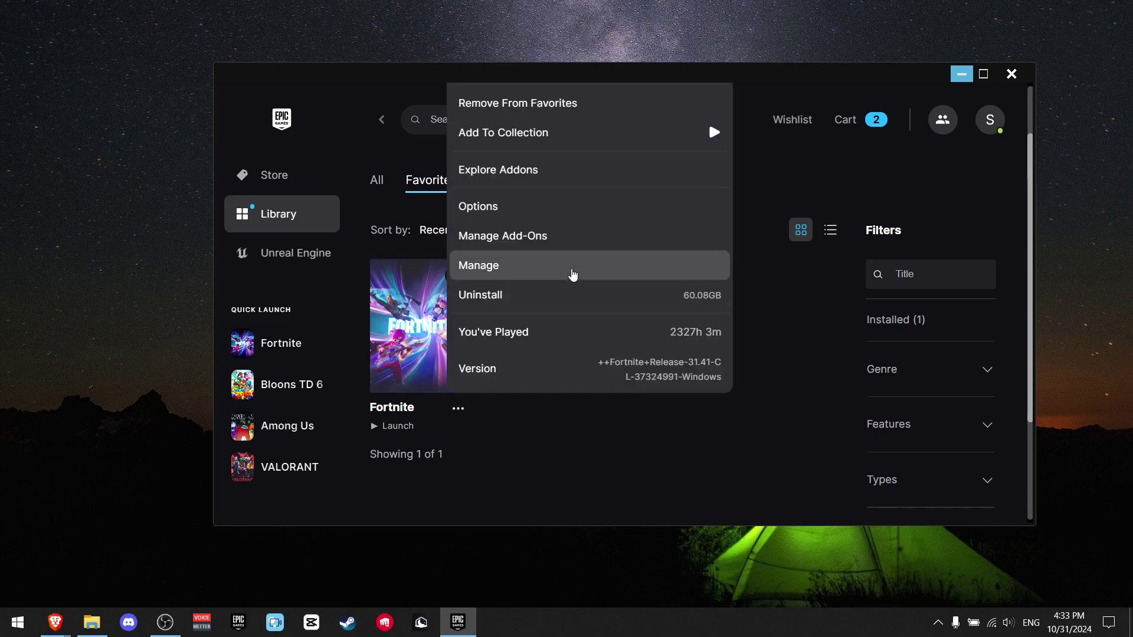
click(572, 273)
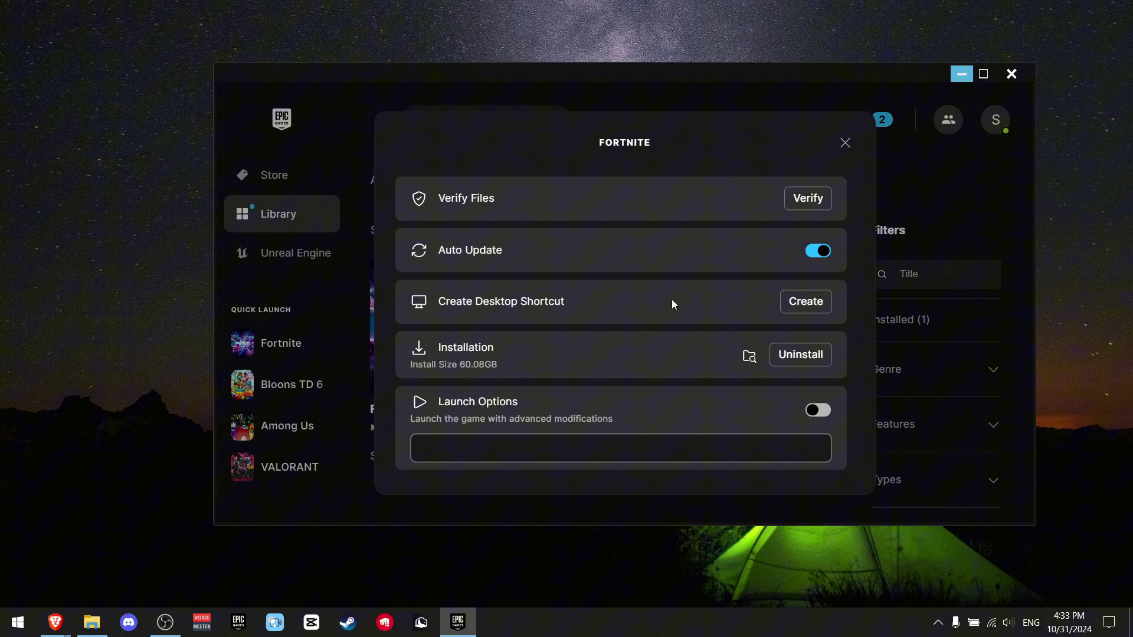
click(747, 354)
Run EasyAntiCheat_EOS_Setup.exe from FortniteGame\Binaries\Win64\EasyAntiCheat as administrator
click(961, 74)
double_click(516, 318)
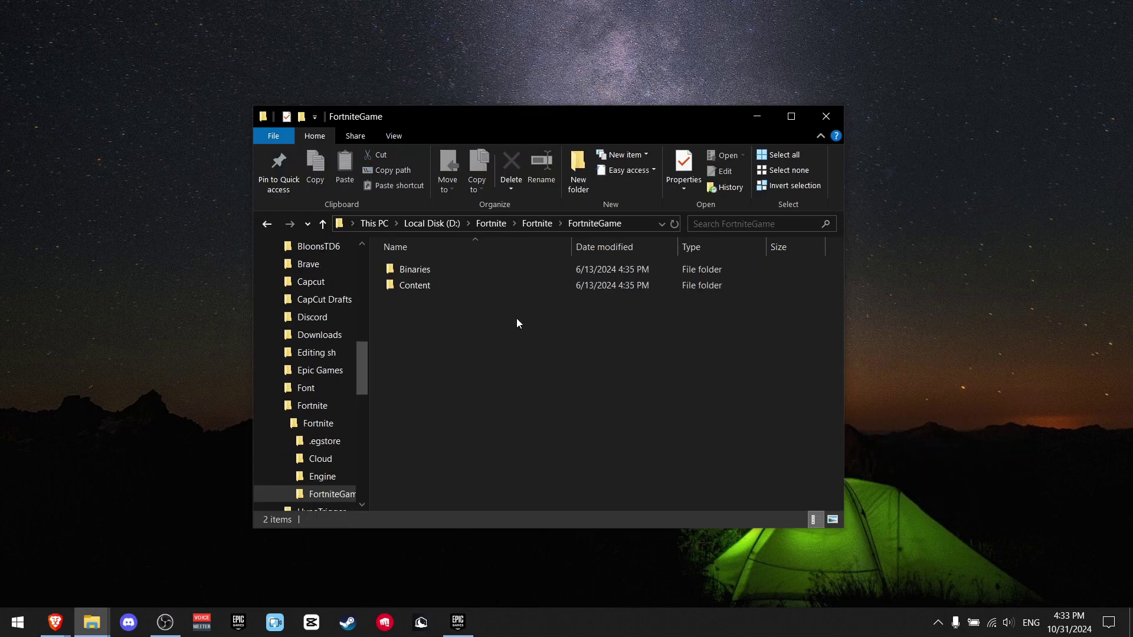
double_click(484, 273)
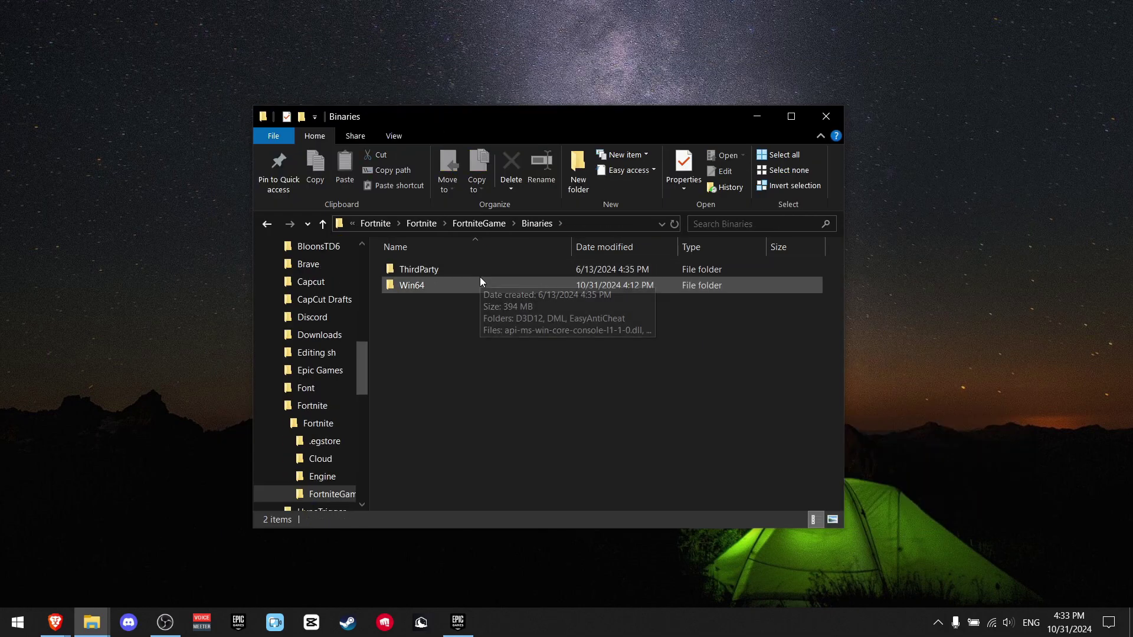
double_click(476, 284)
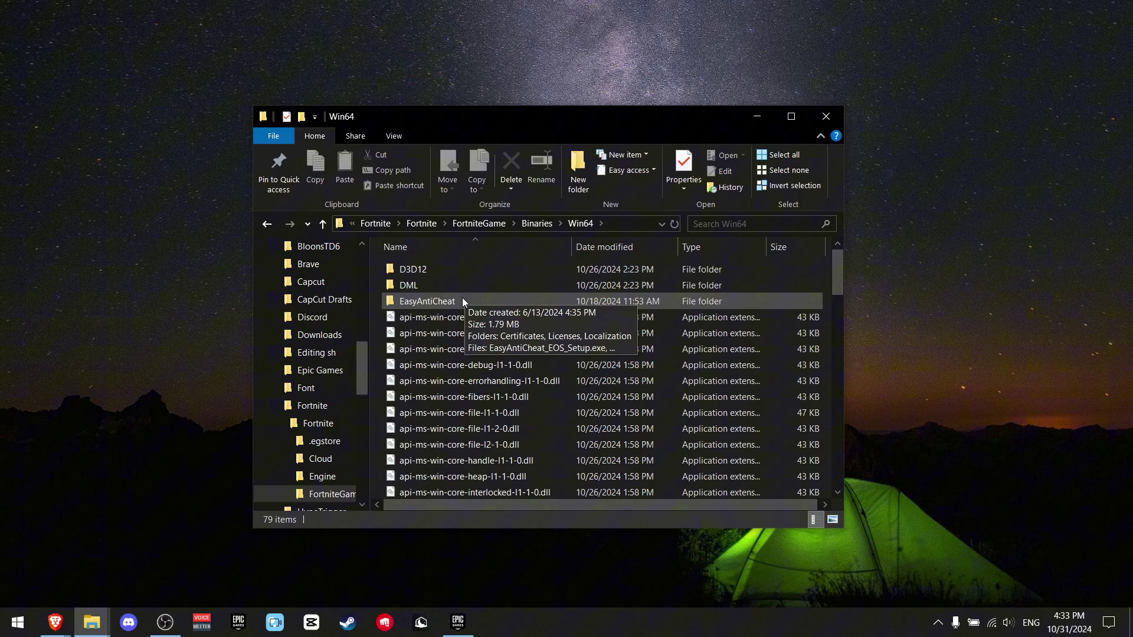
double_click(463, 300)
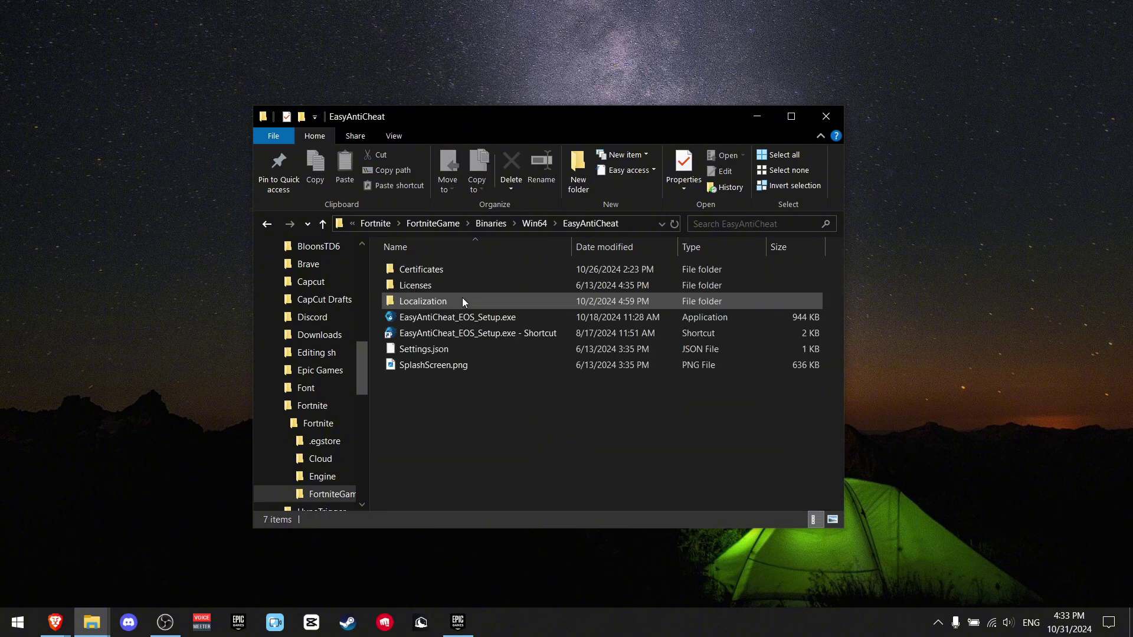
right_click(541, 321)
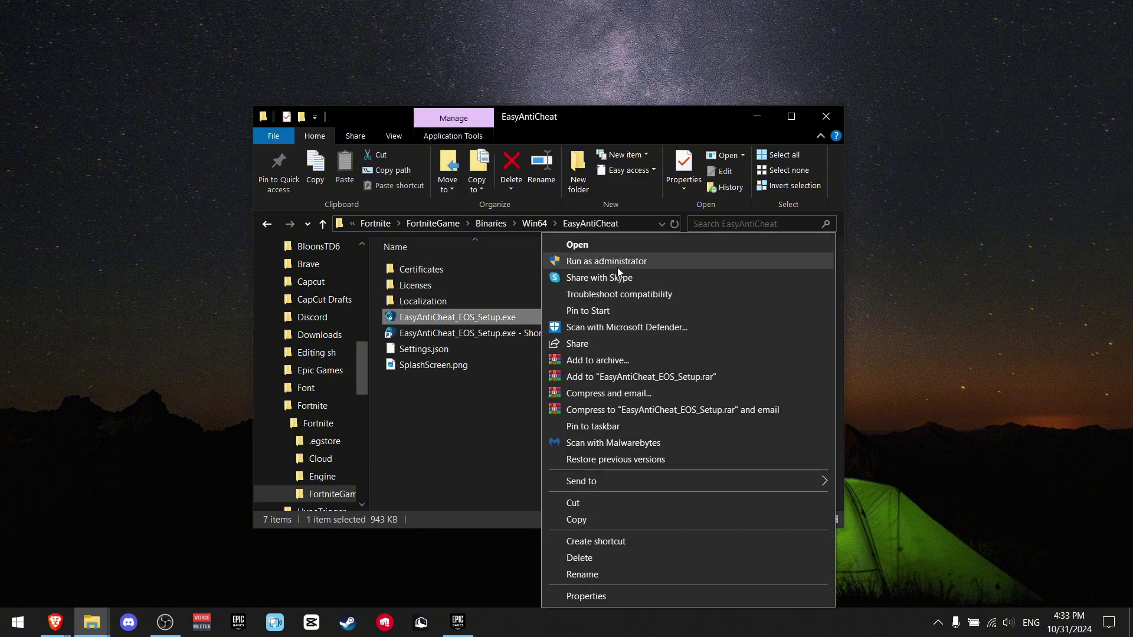
click(621, 260)
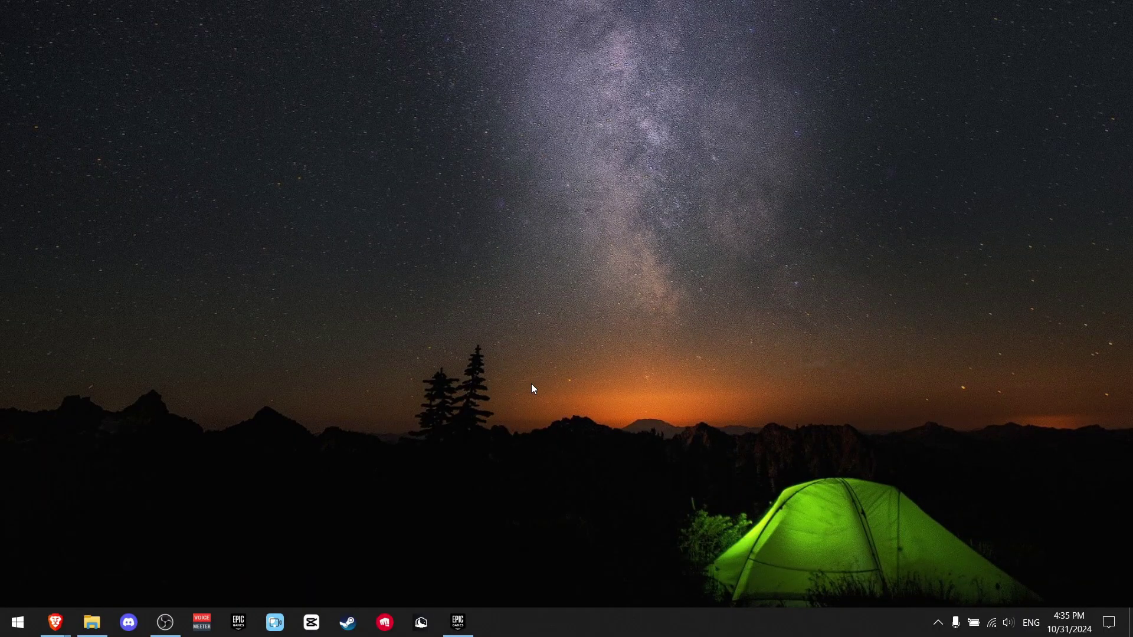
Bring up the Run dialog, centred on screen, with %localappdata% in its Open field
key(super+r)
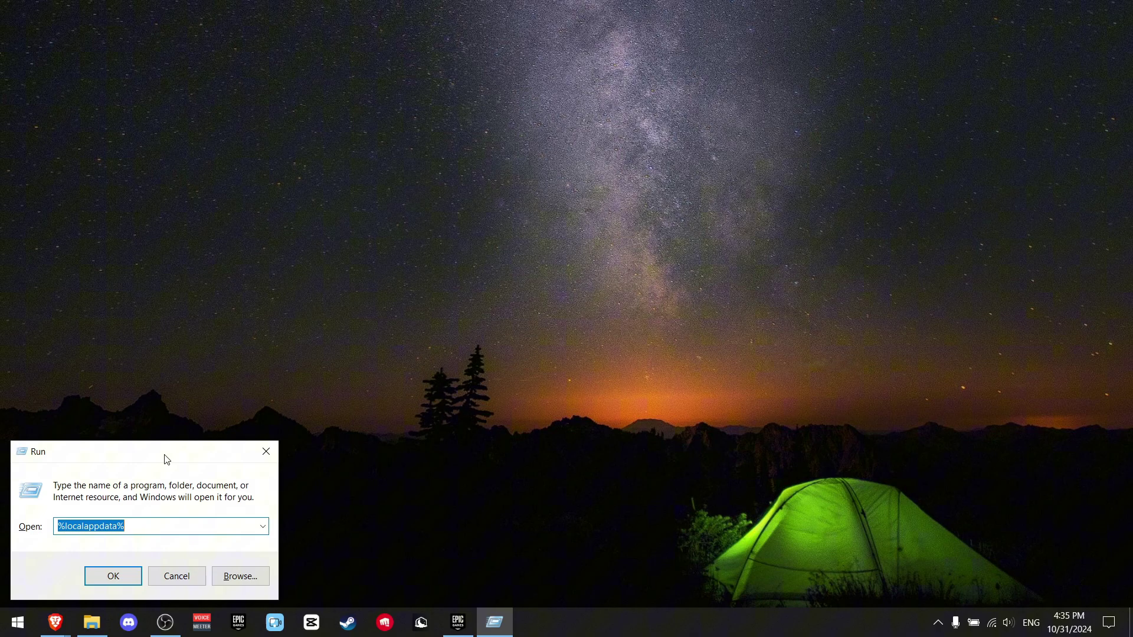
drag(164, 459, 642, 230)
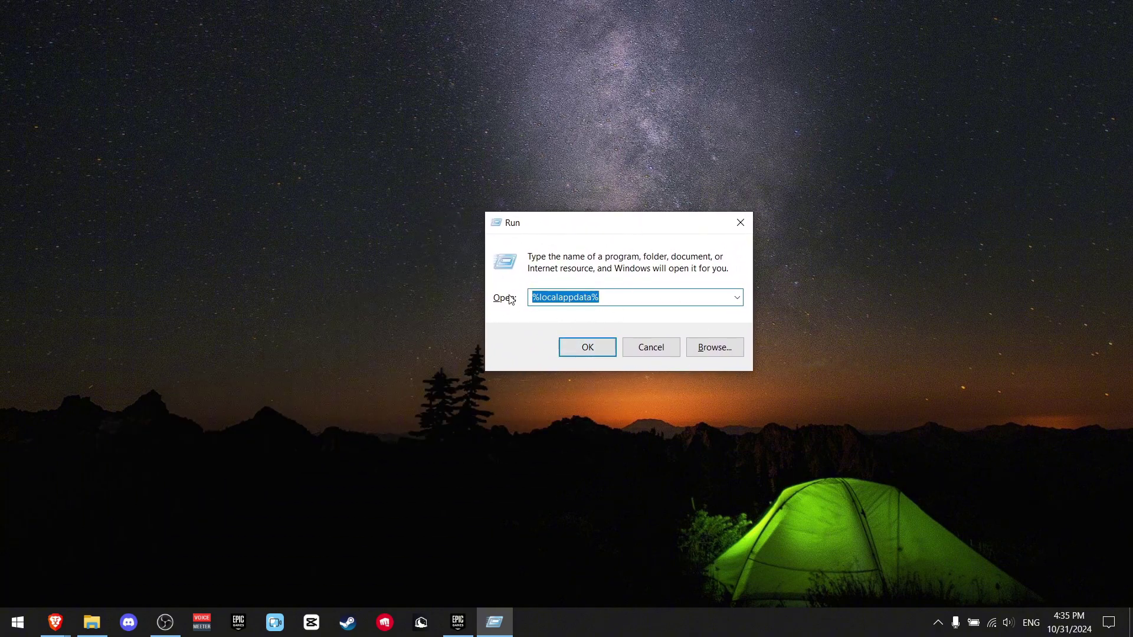
drag(607, 296, 593, 299)
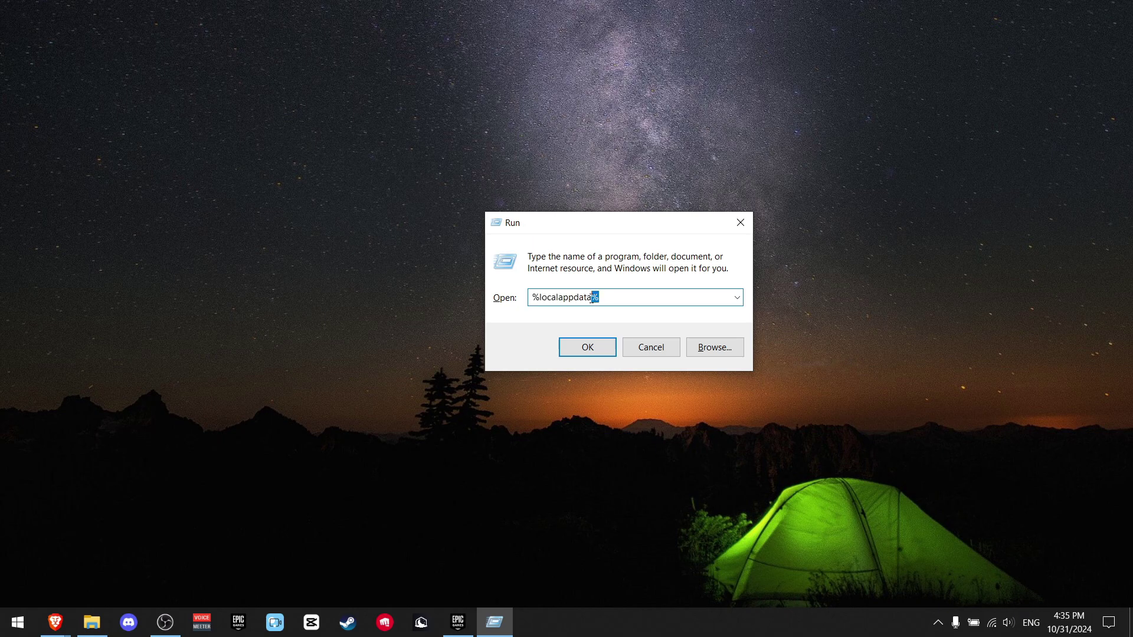
Go to %localappdata%\FortniteGame\Saved\Config\WindowsClient, select GameUserSettings.ini, then show the desktop
click(596, 298)
click(588, 349)
scroll(587, 347, down, 2)
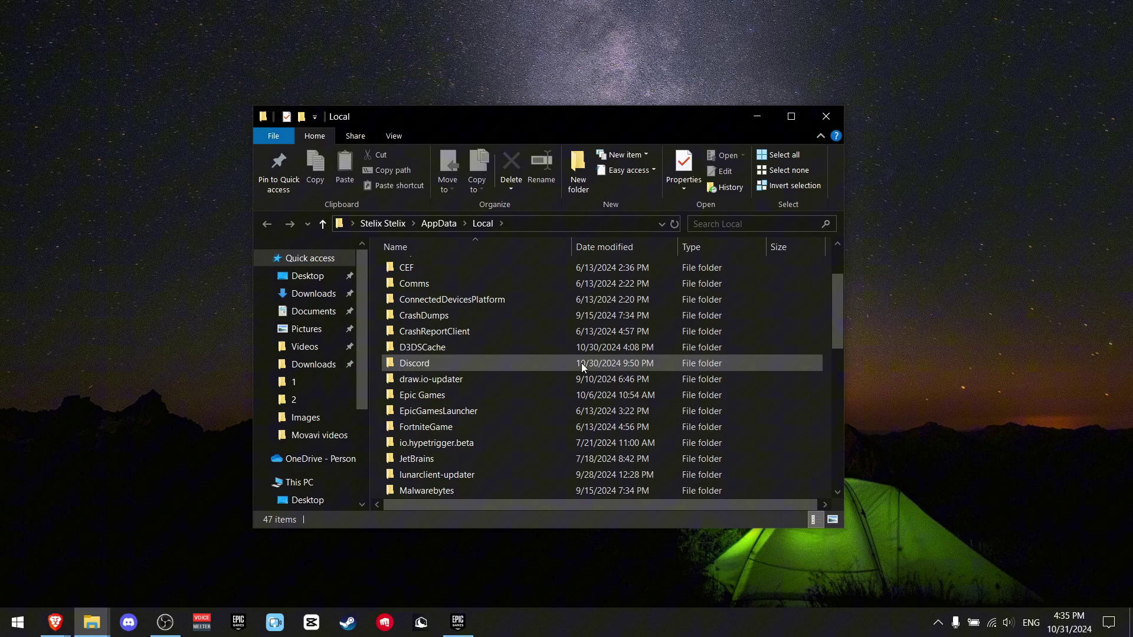
double_click(467, 428)
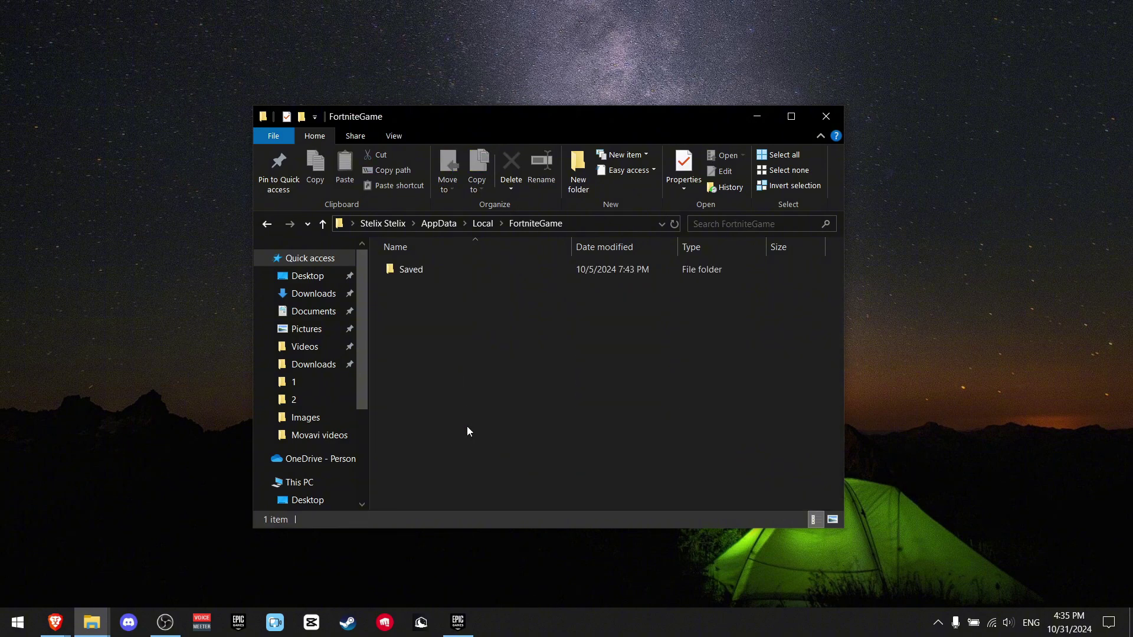
double_click(501, 271)
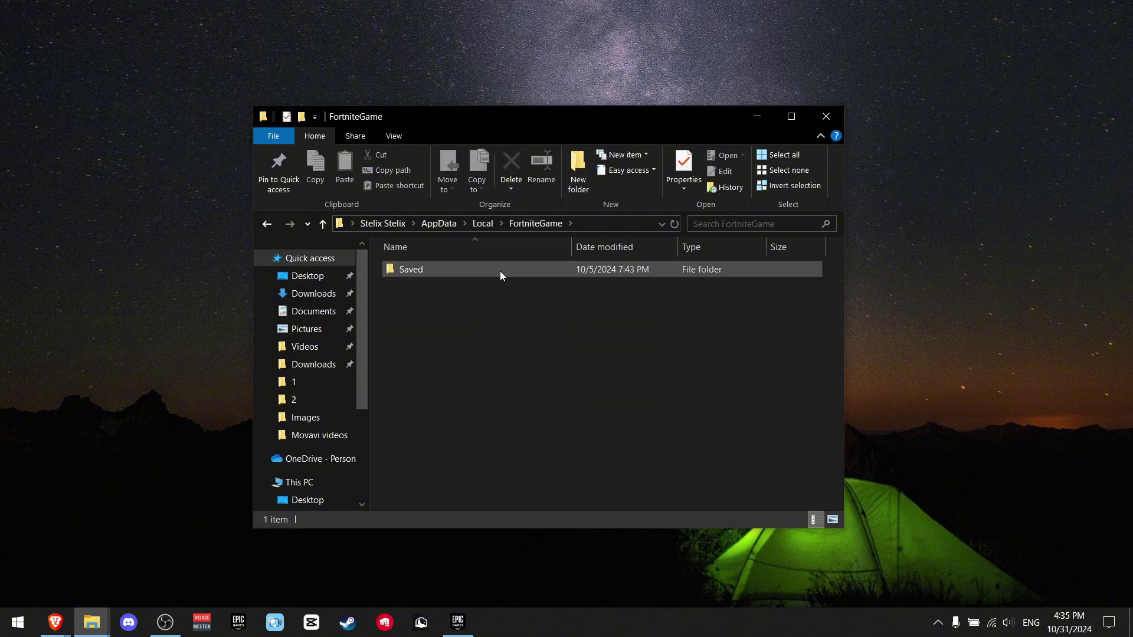
double_click(477, 287)
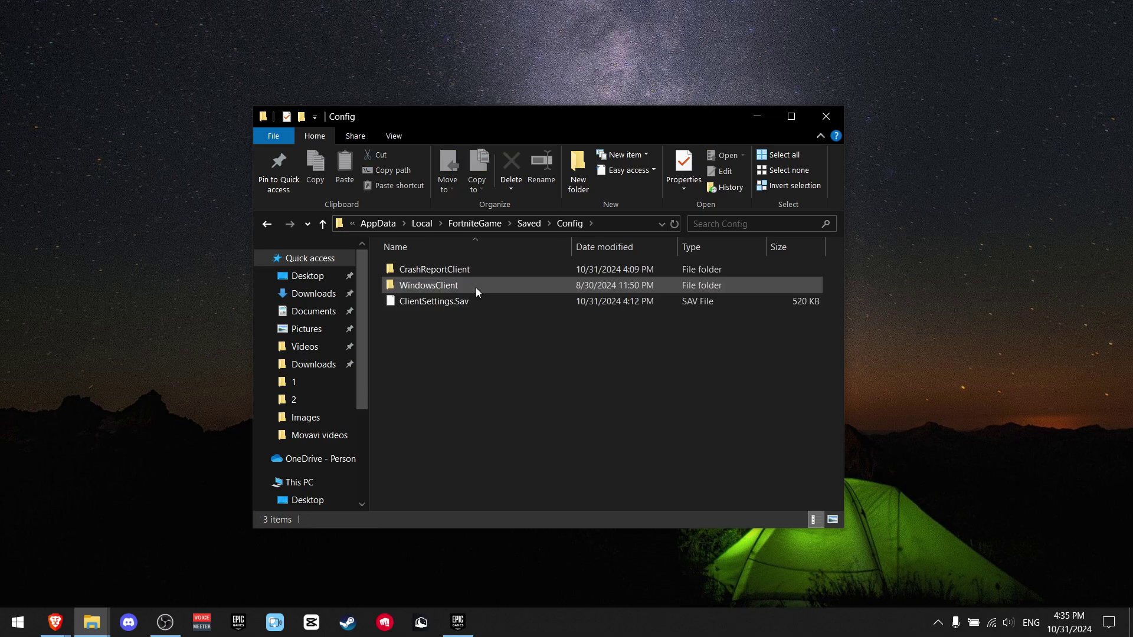
double_click(476, 286)
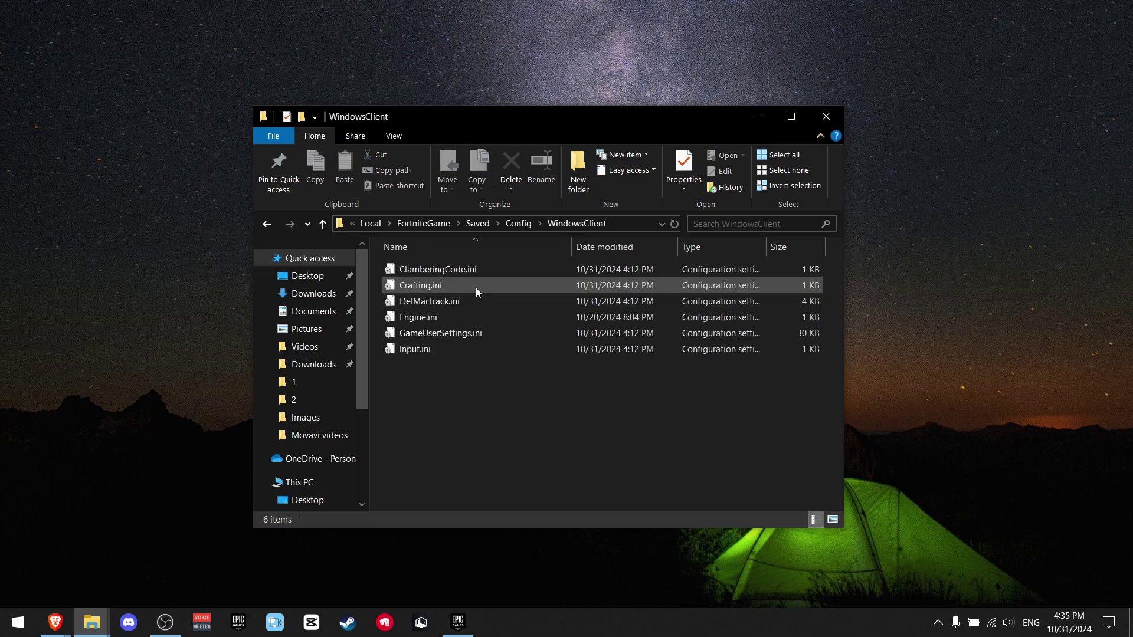
click(515, 333)
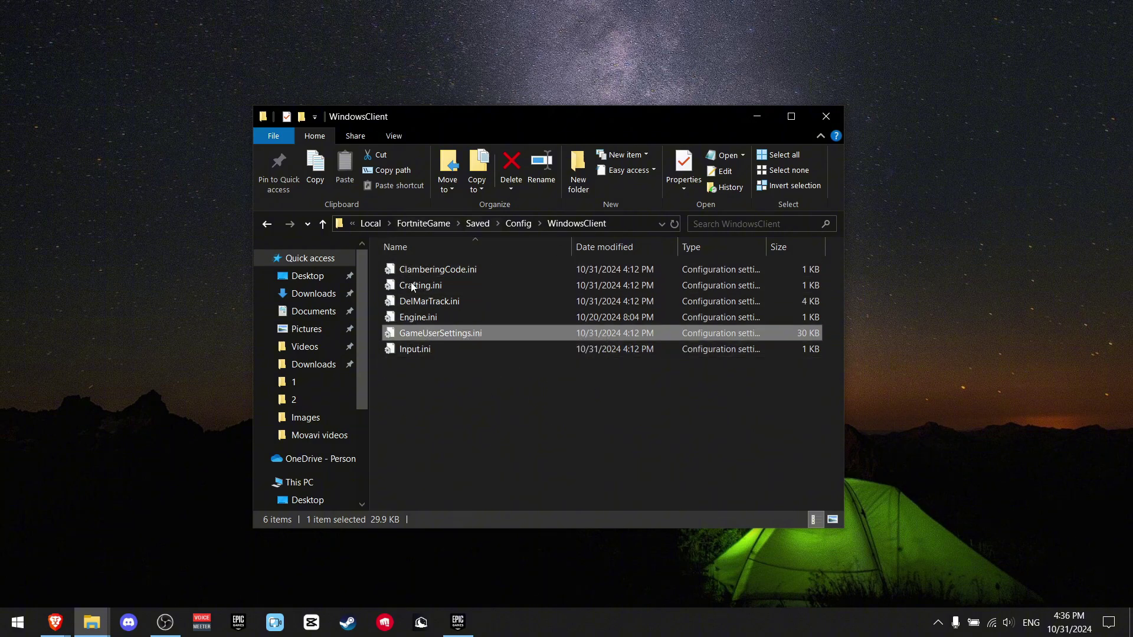
key(super+d)
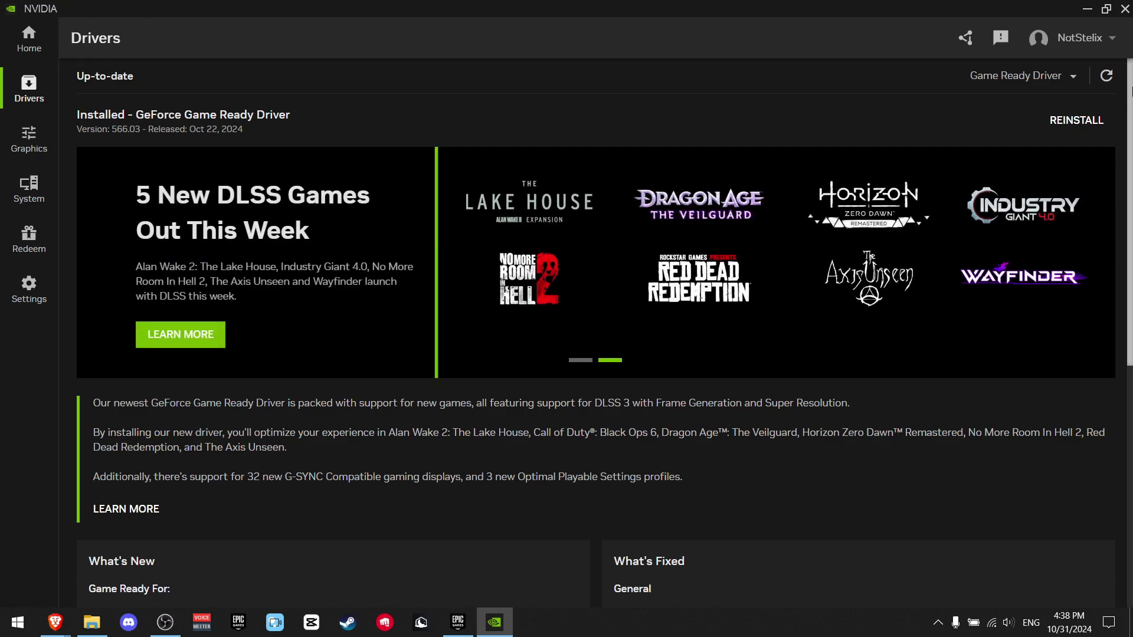
Check the NVIDIA app for driver updates, confirming GeForce Game Ready Driver 566.03 is current
click(1107, 77)
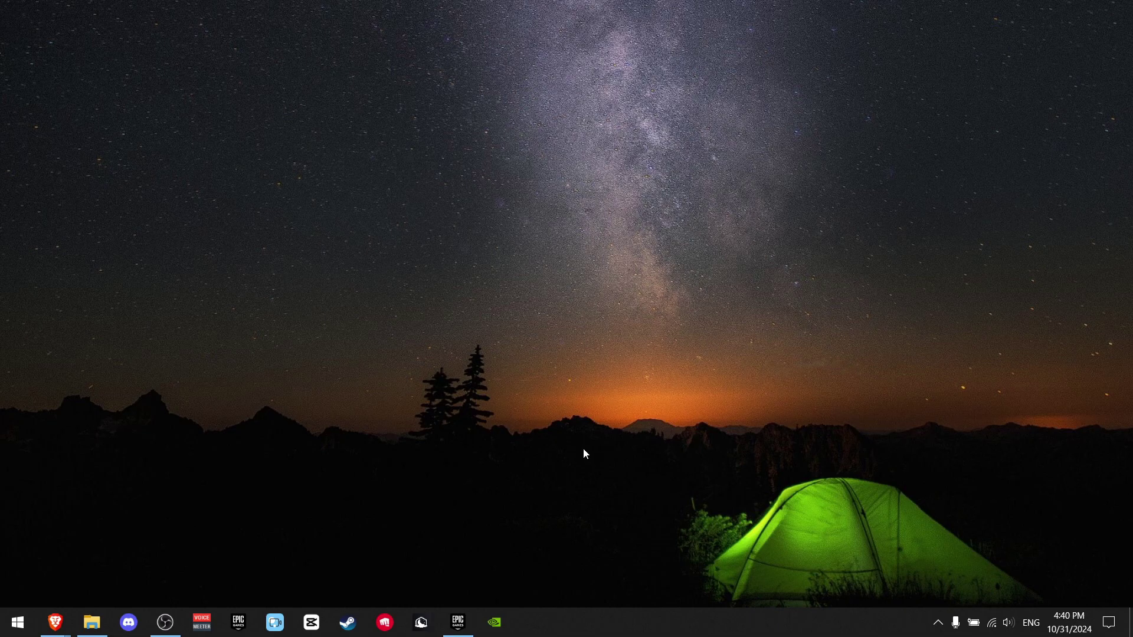
Open Device Manager and run an automatic driver search for the first Intel Core i7-7700HQ processor
key(super+s)
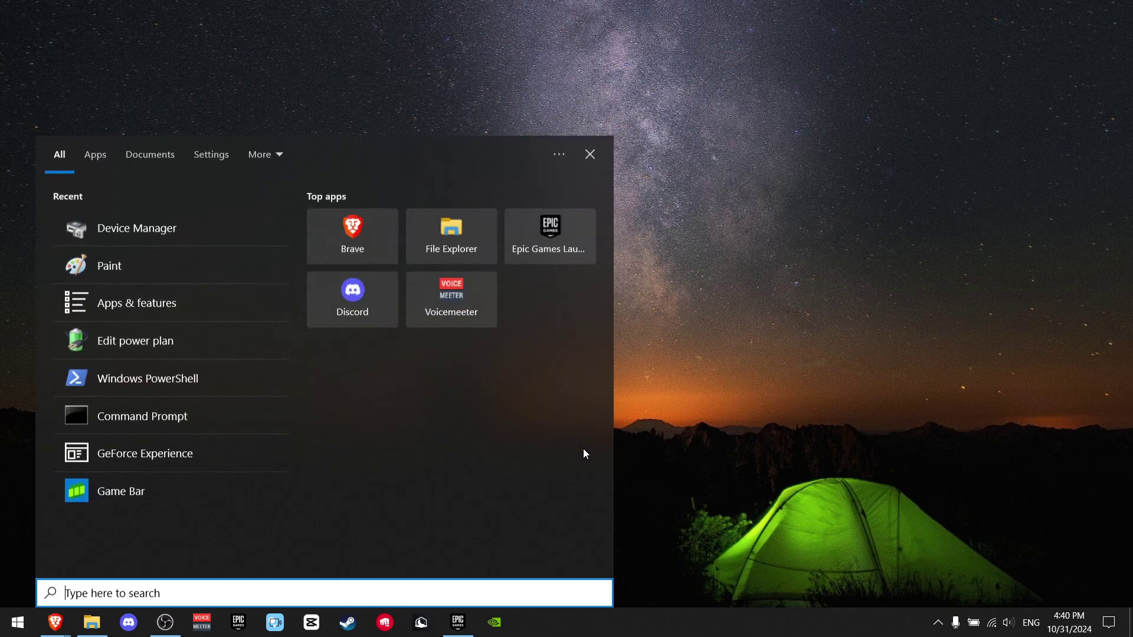
text(dev)
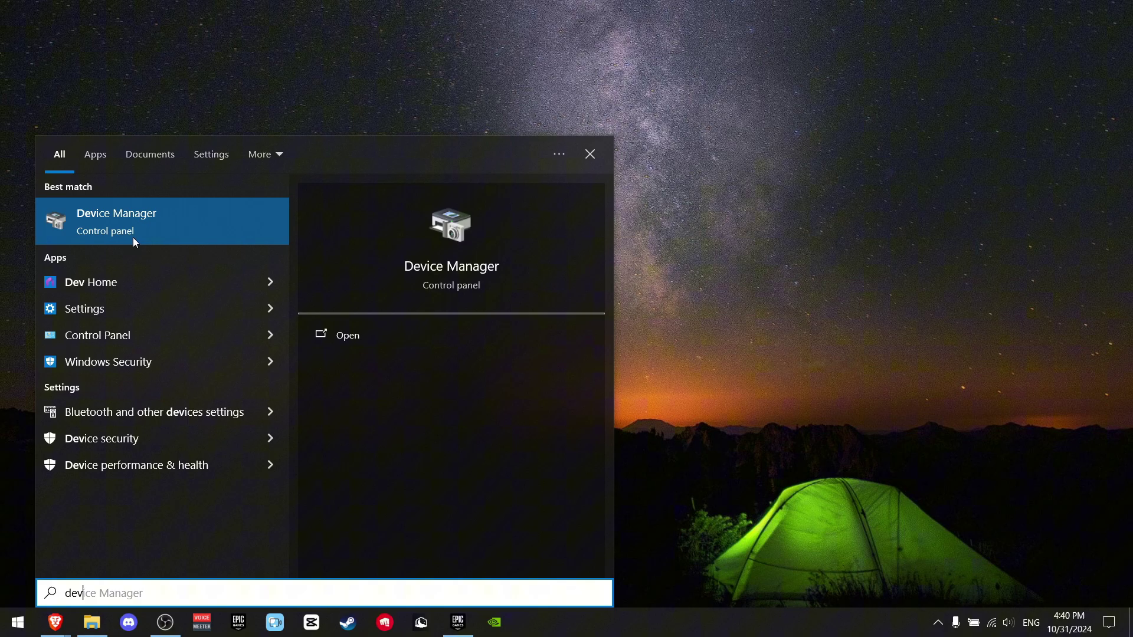
click(148, 218)
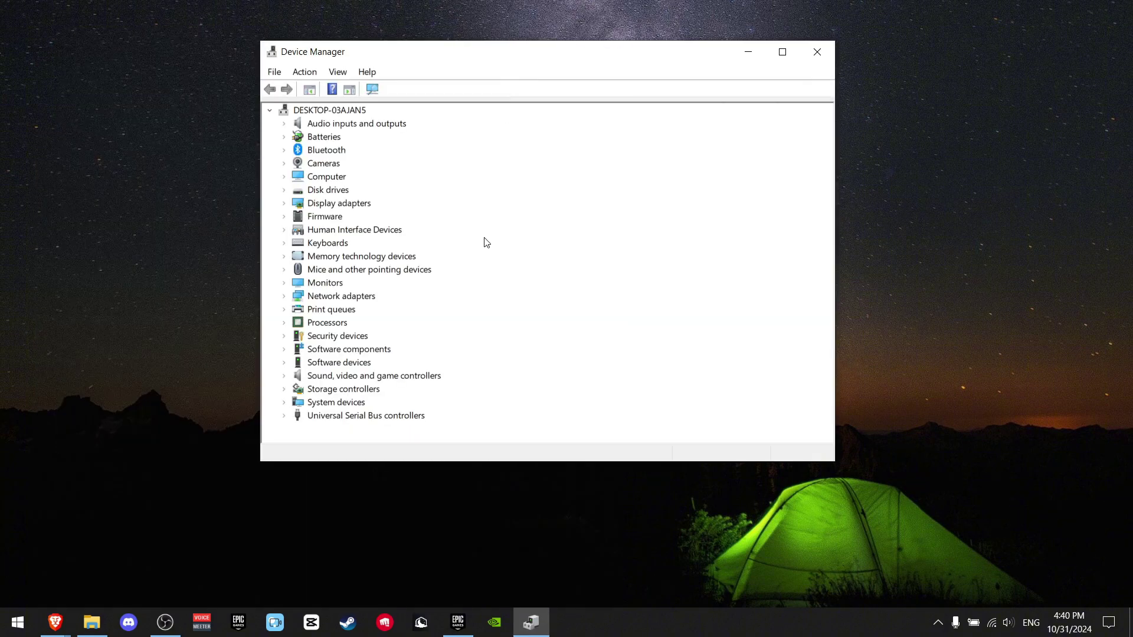
click(284, 324)
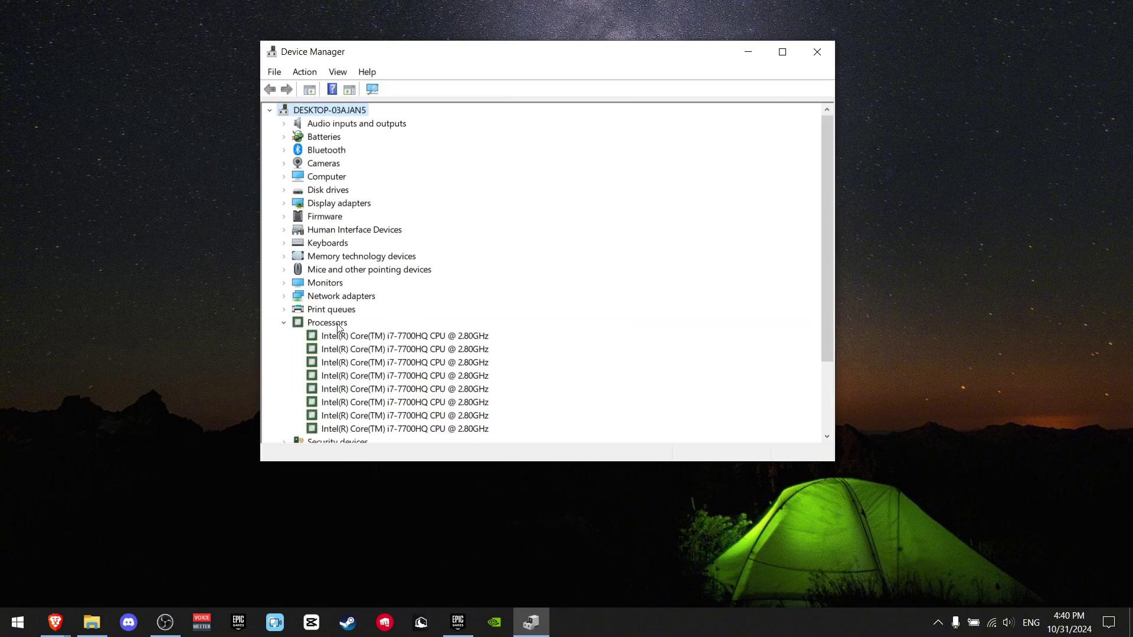
click(361, 338)
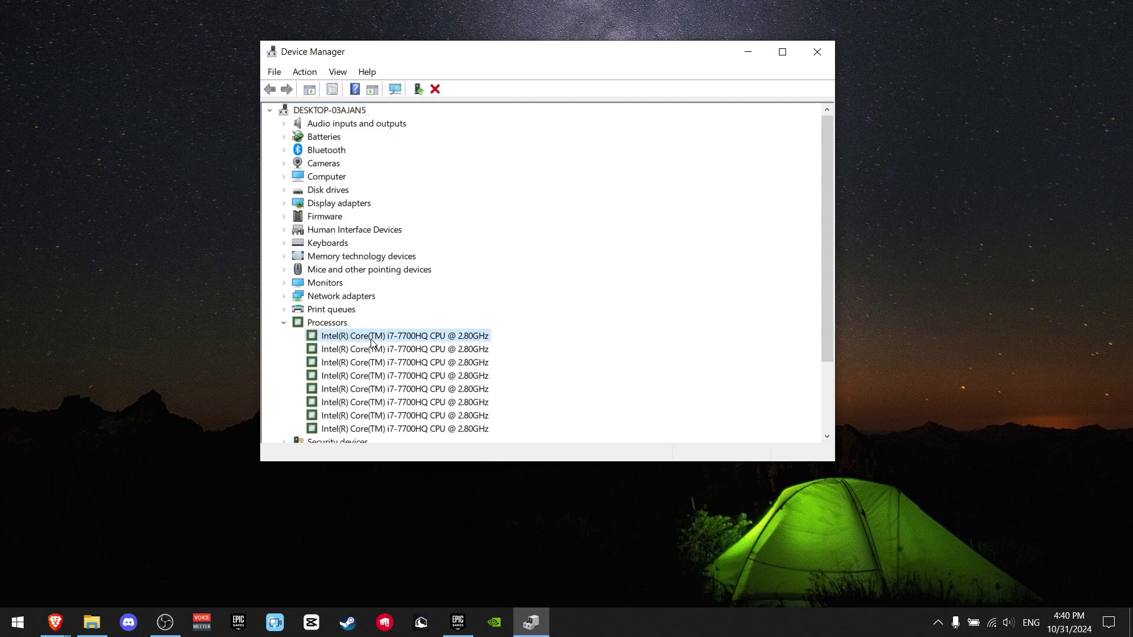
right_click(373, 341)
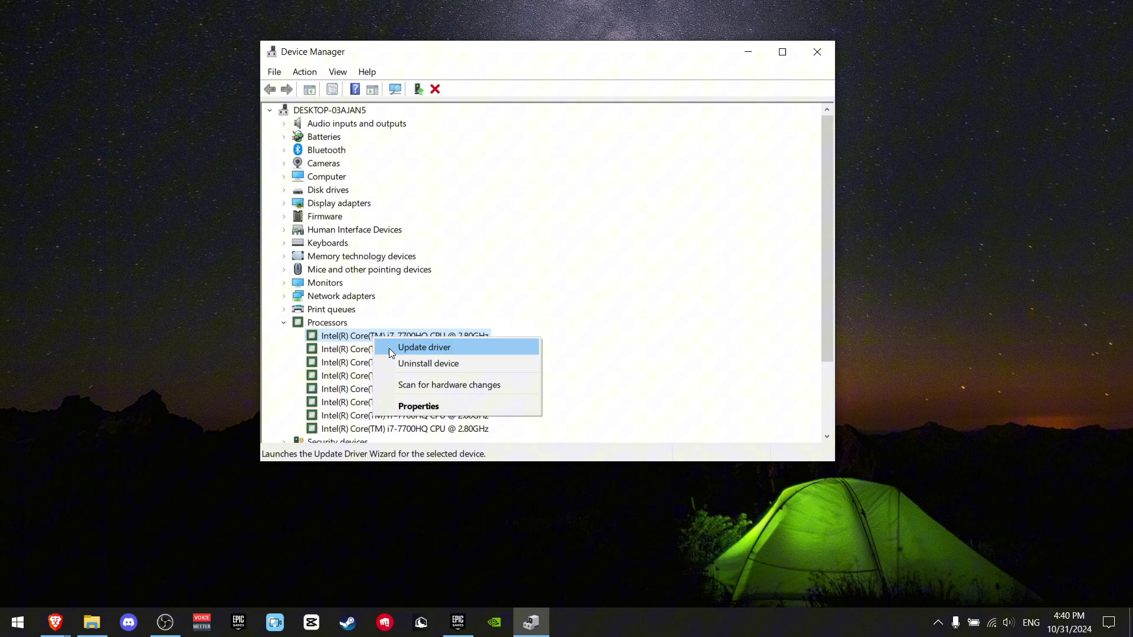
click(392, 353)
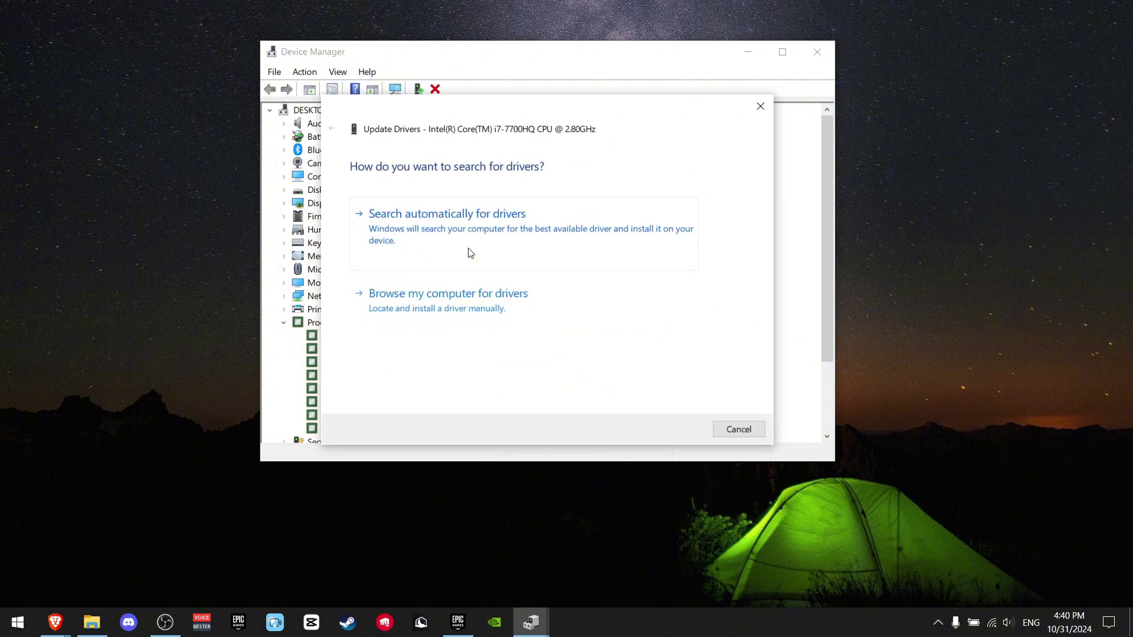
click(470, 252)
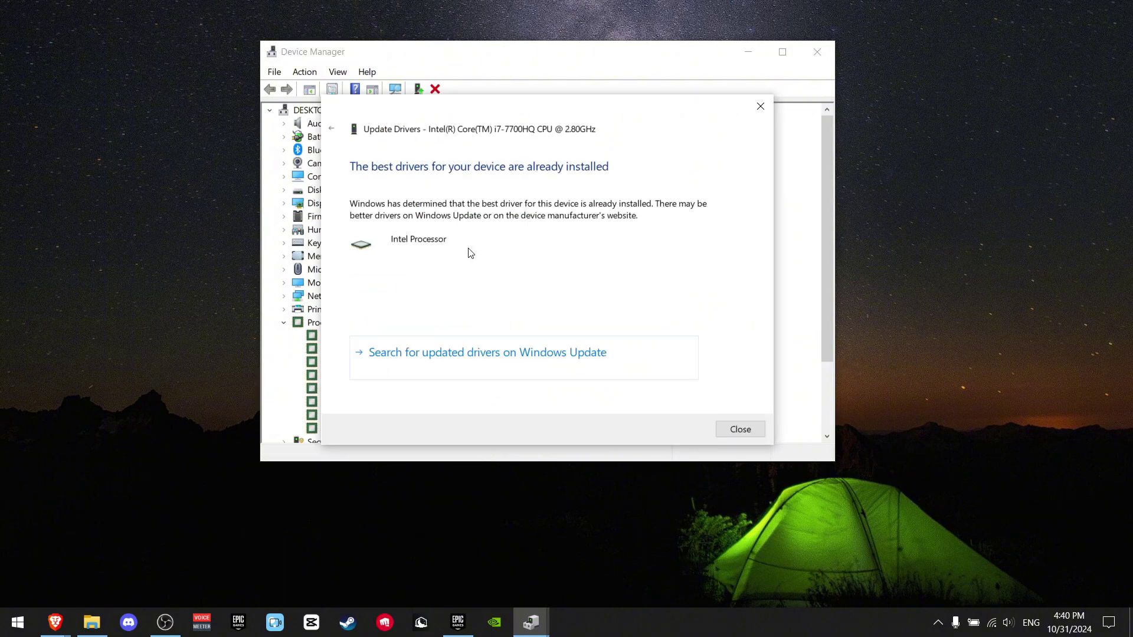
Dismiss the 'best driver already installed' result, collapse Processors, and close Device Manager
click(760, 430)
scroll(559, 328, down, 1)
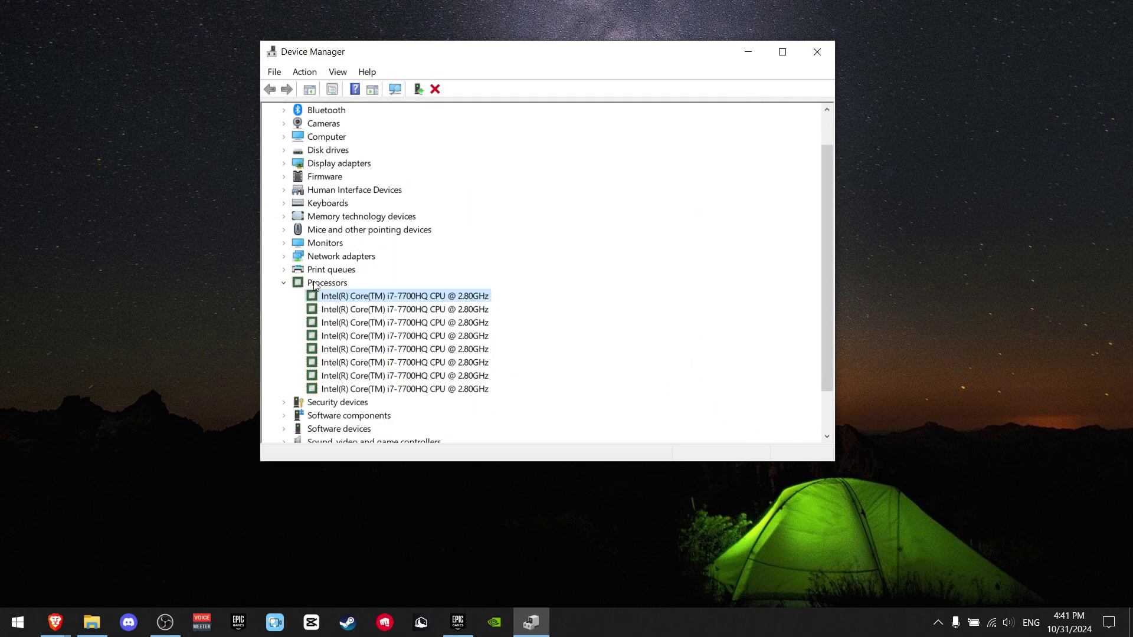
click(284, 283)
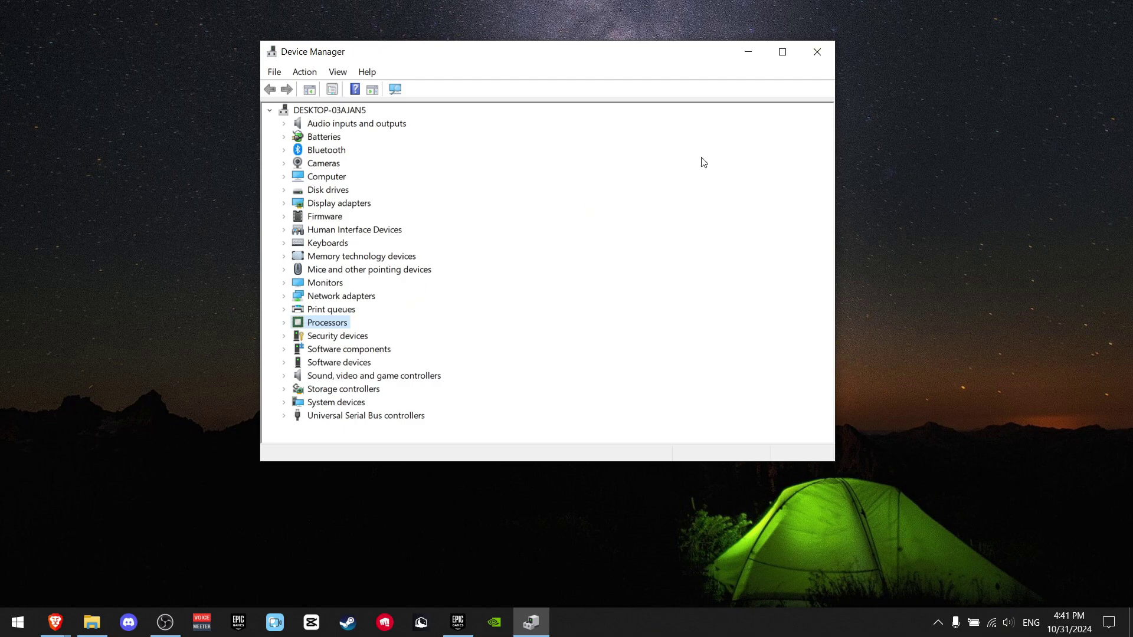
click(817, 52)
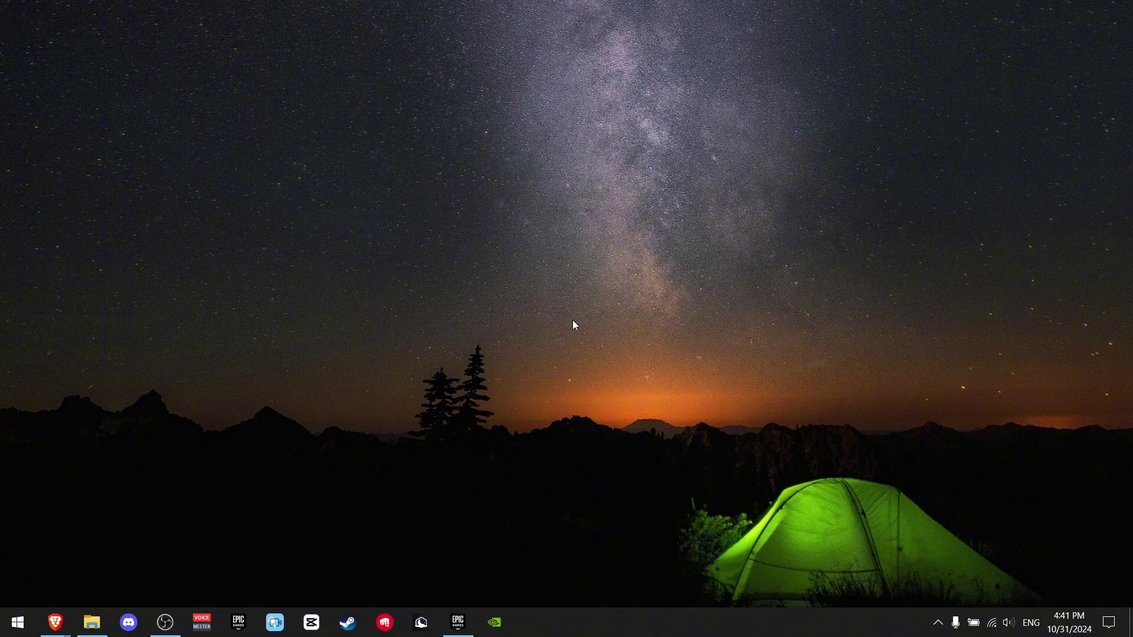
Glance at Task Manager, then open the local Temp folder via Run with %temp%
key(ctrl+shift+Escape)
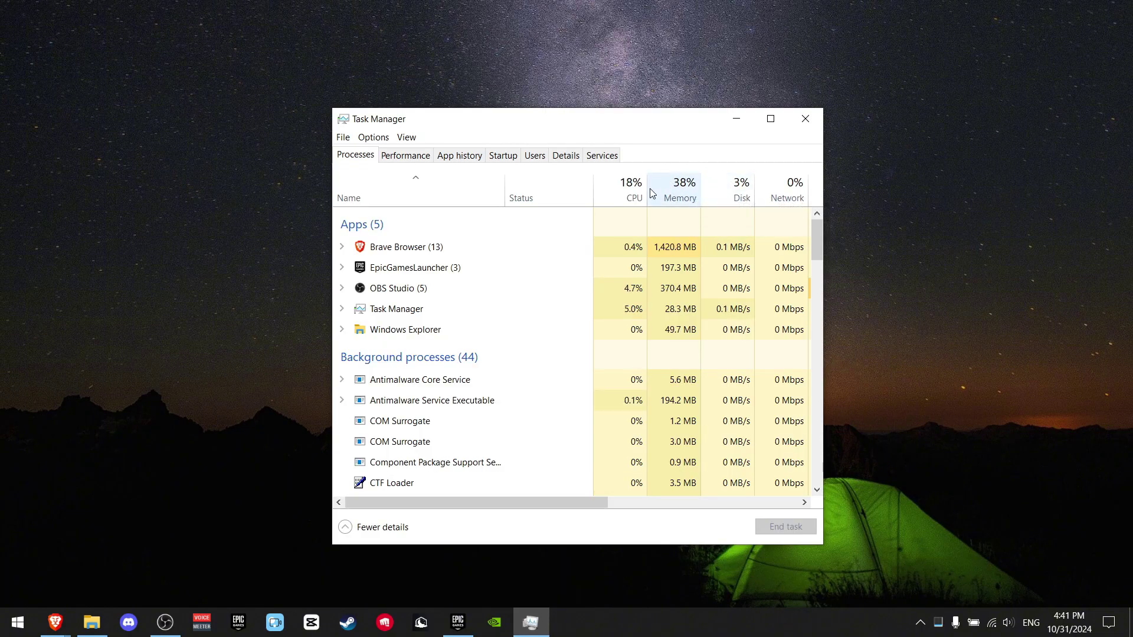
click(815, 123)
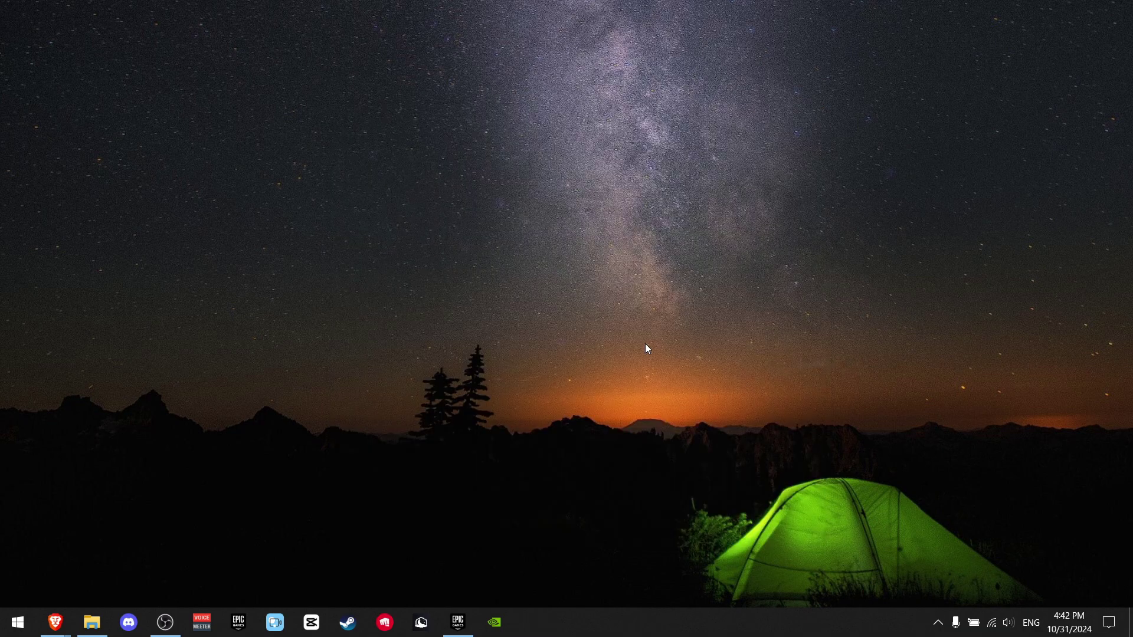
key(super+r)
key(BackSpace)
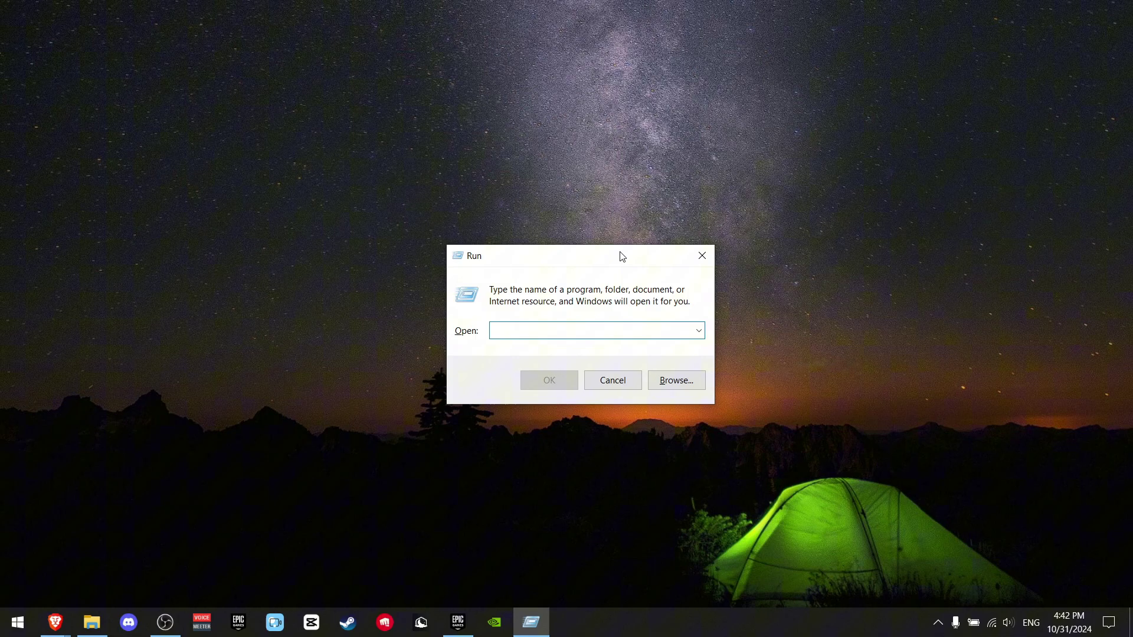
text(%temp%)
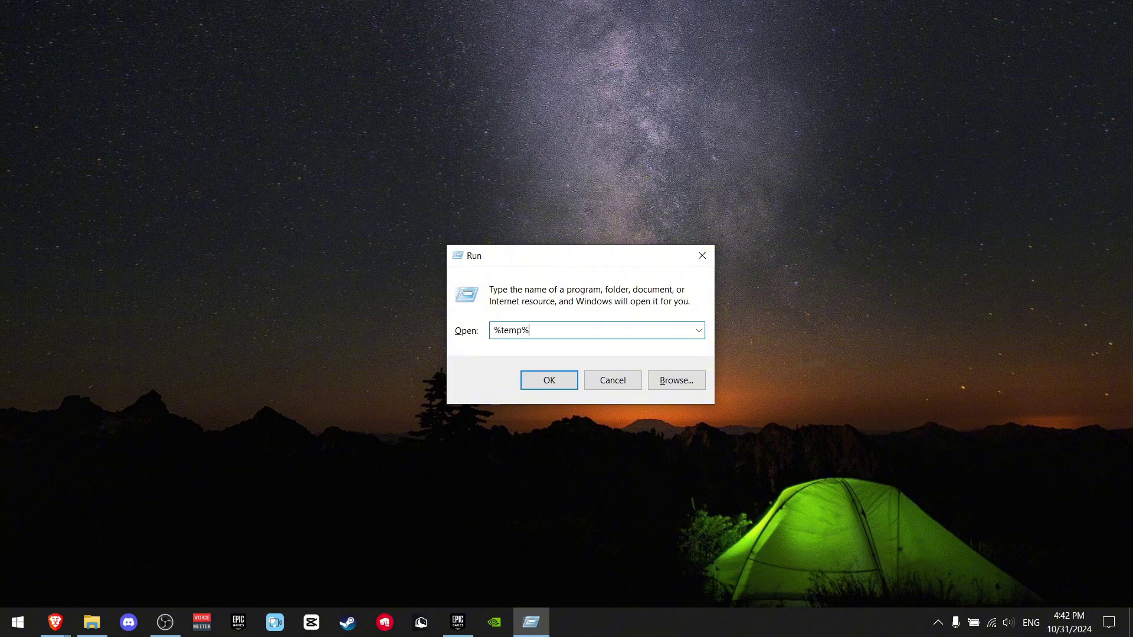
key(Return)
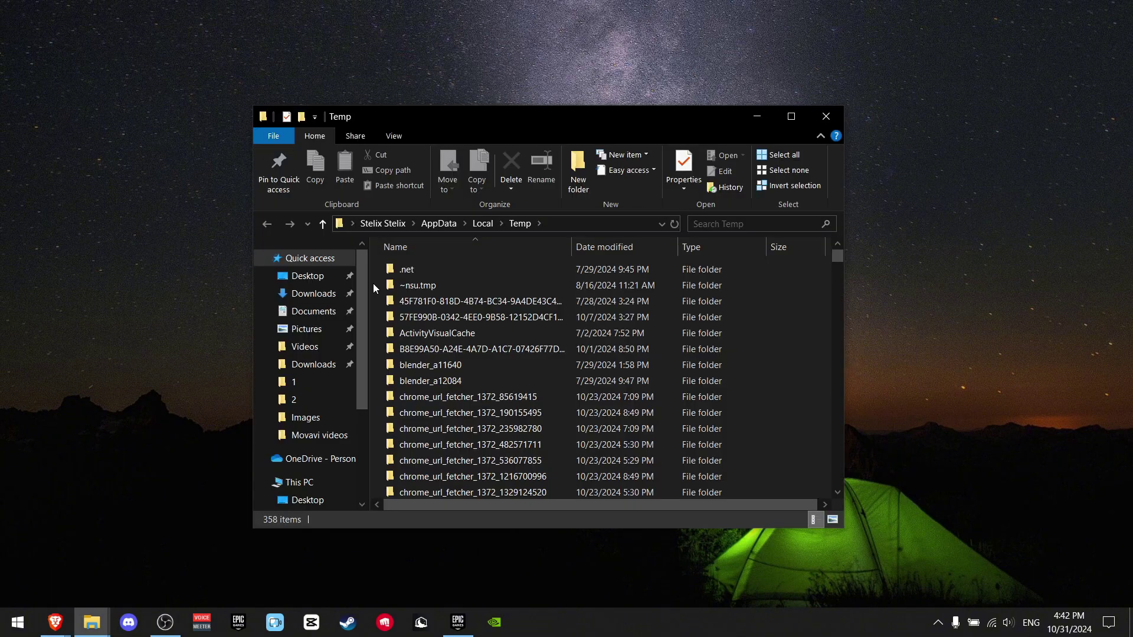
Delete all 358 Temp items, applying the in-use choice to all and leaving 12 files
key(ctrl+a)
scroll(531, 376, down, 10)
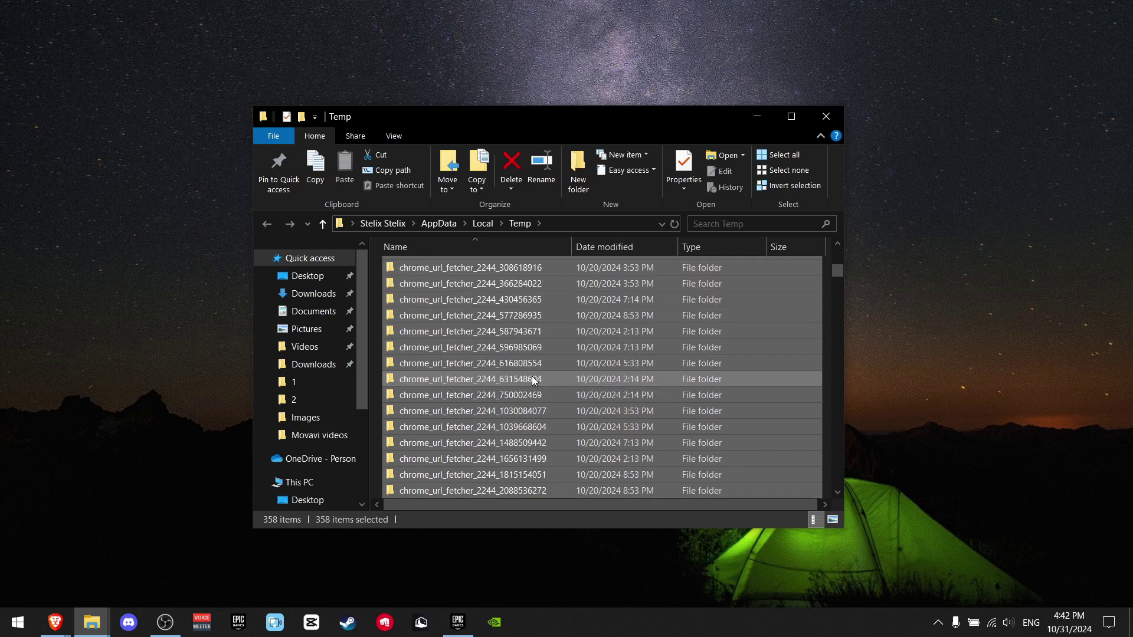
scroll(642, 407, up, 10)
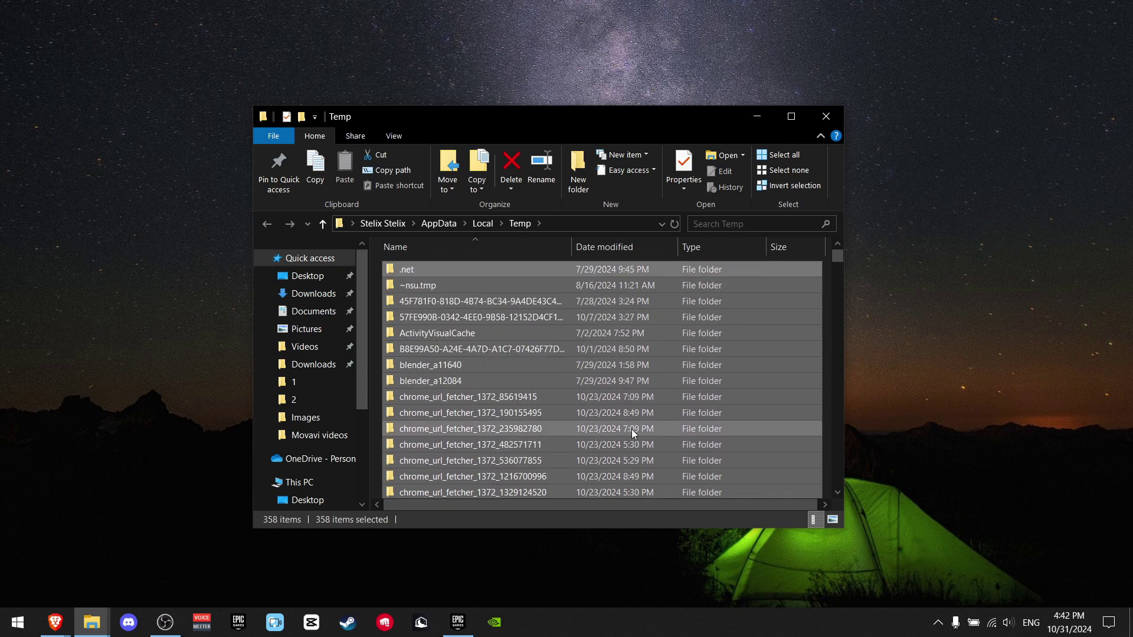
key(Delete)
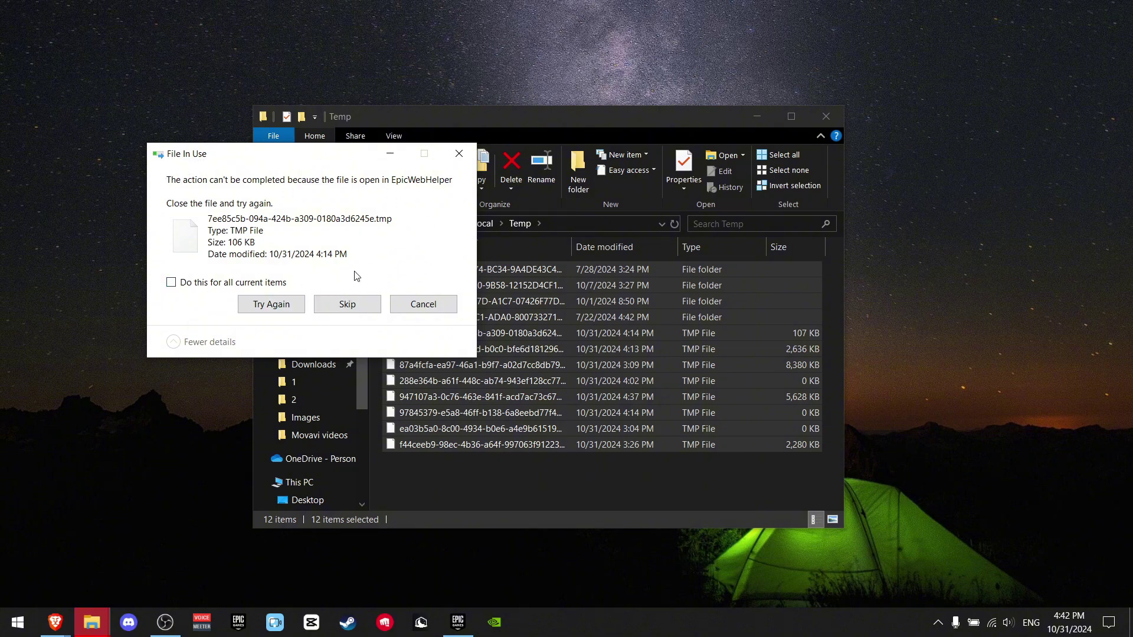
click(171, 283)
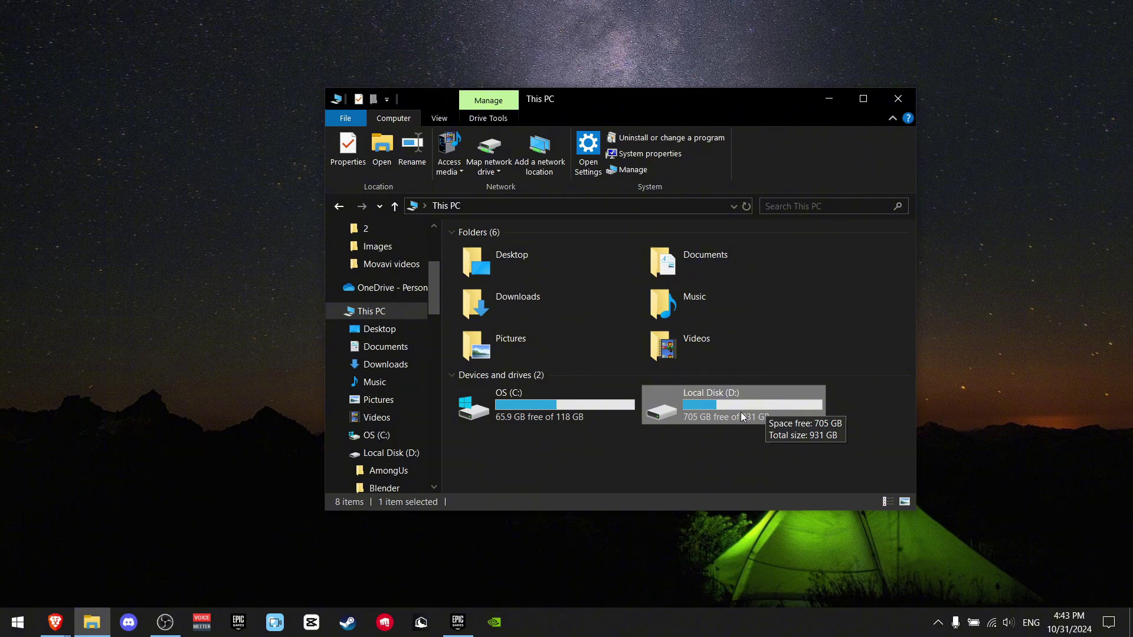
Start optimizing Local Disk (D:) from its Properties Tools tab in the Optimize Drives window
right_click(739, 412)
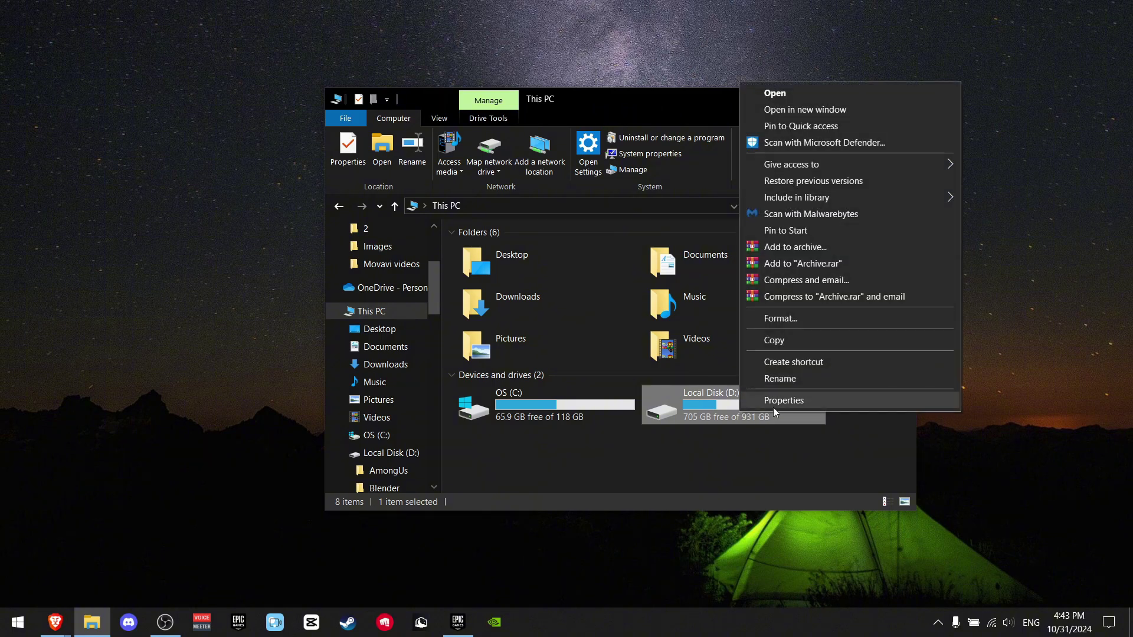
click(773, 406)
click(849, 288)
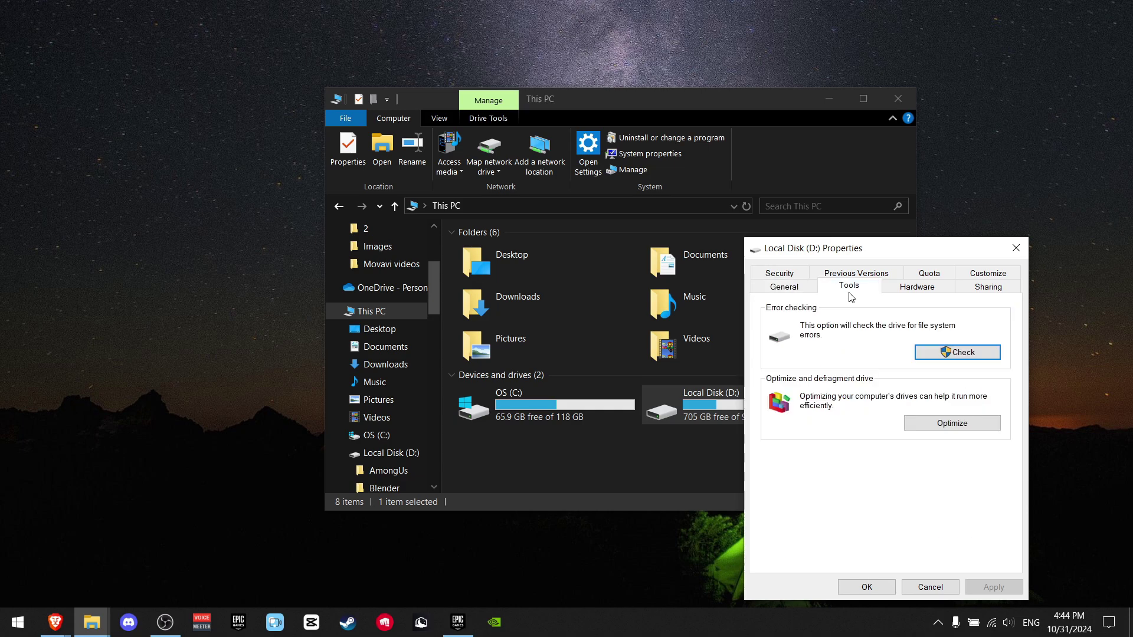
click(935, 424)
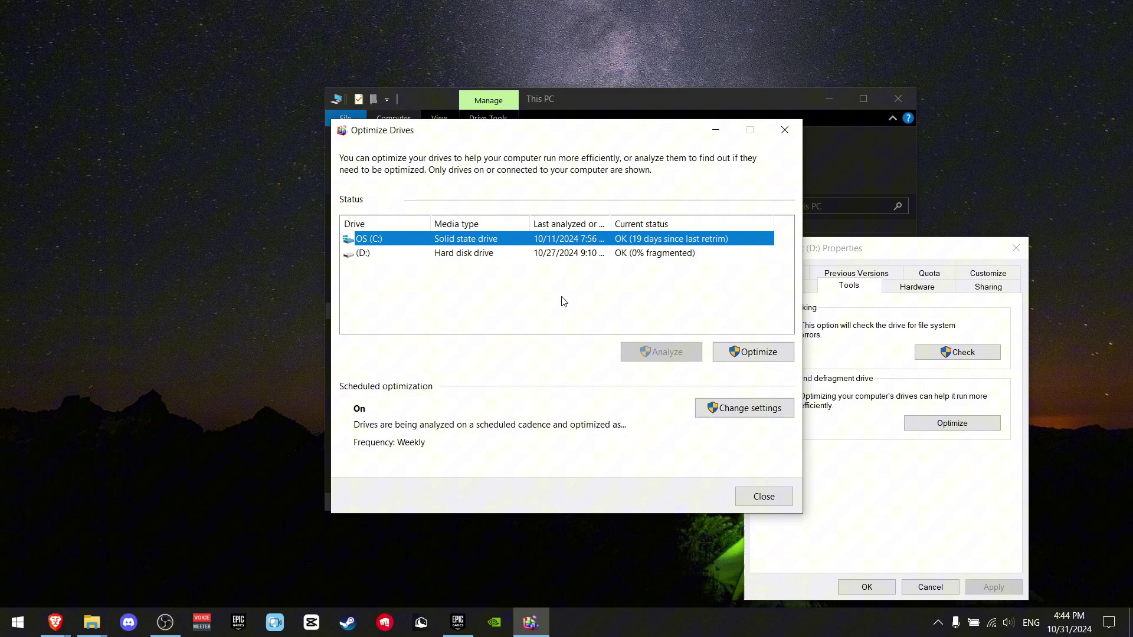
click(634, 256)
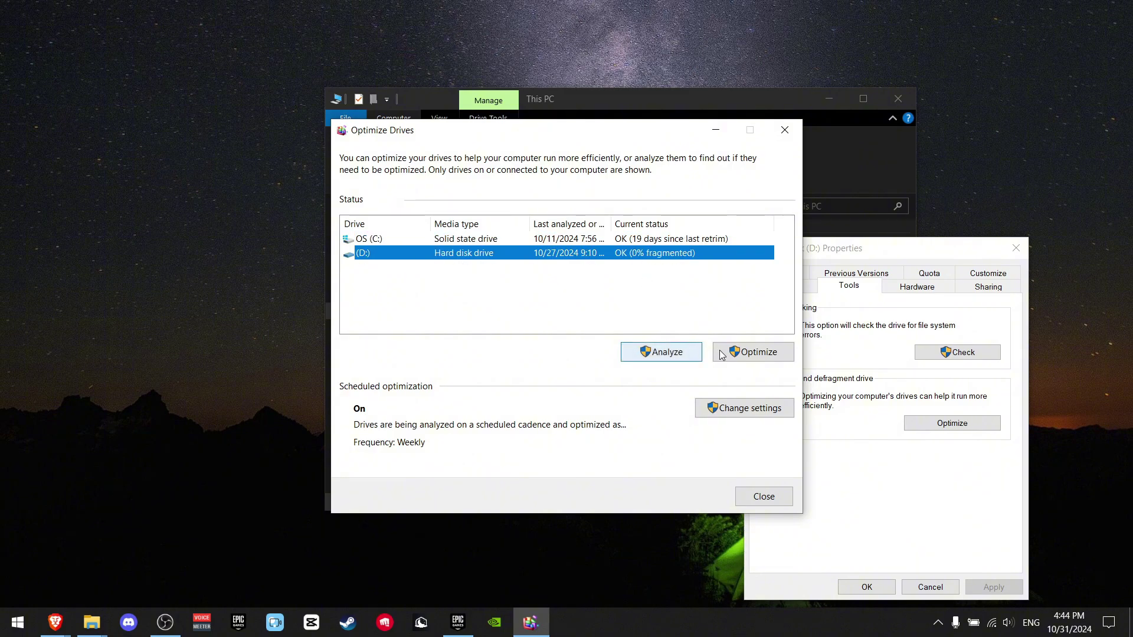
click(771, 352)
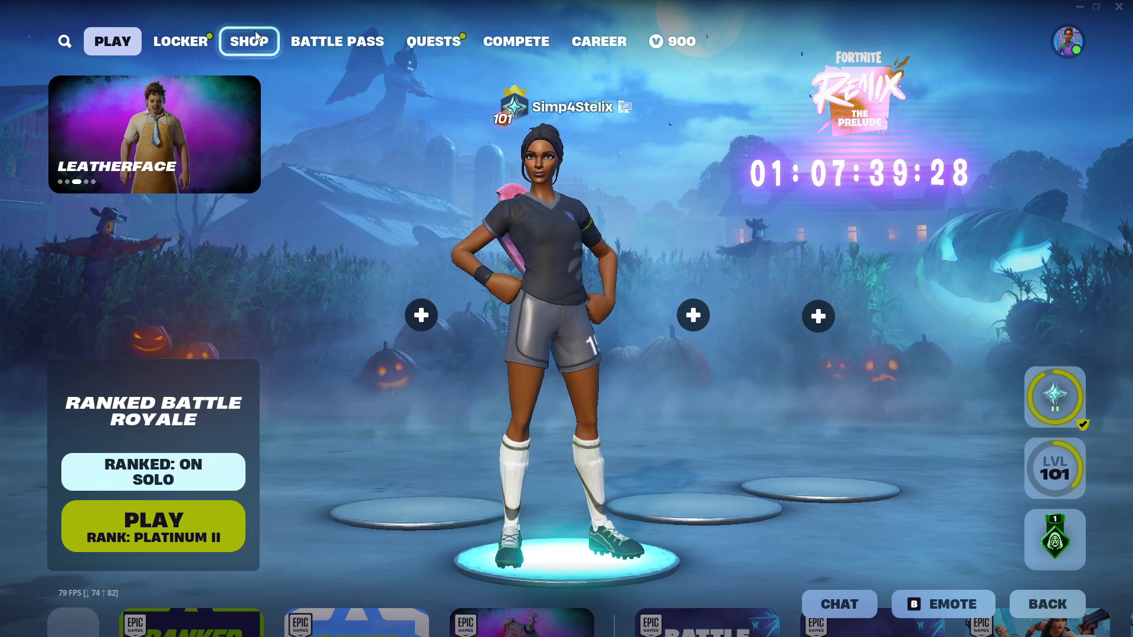
Apply a Support-A-Creator code in the Item Shop, then return to the Play lobby
click(255, 35)
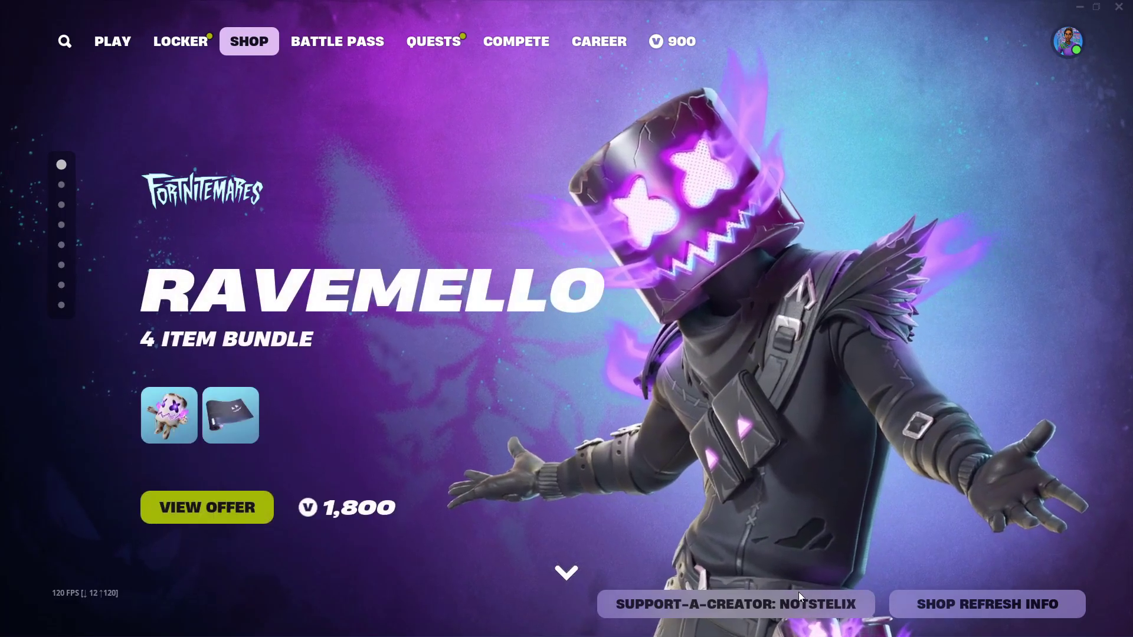
click(767, 602)
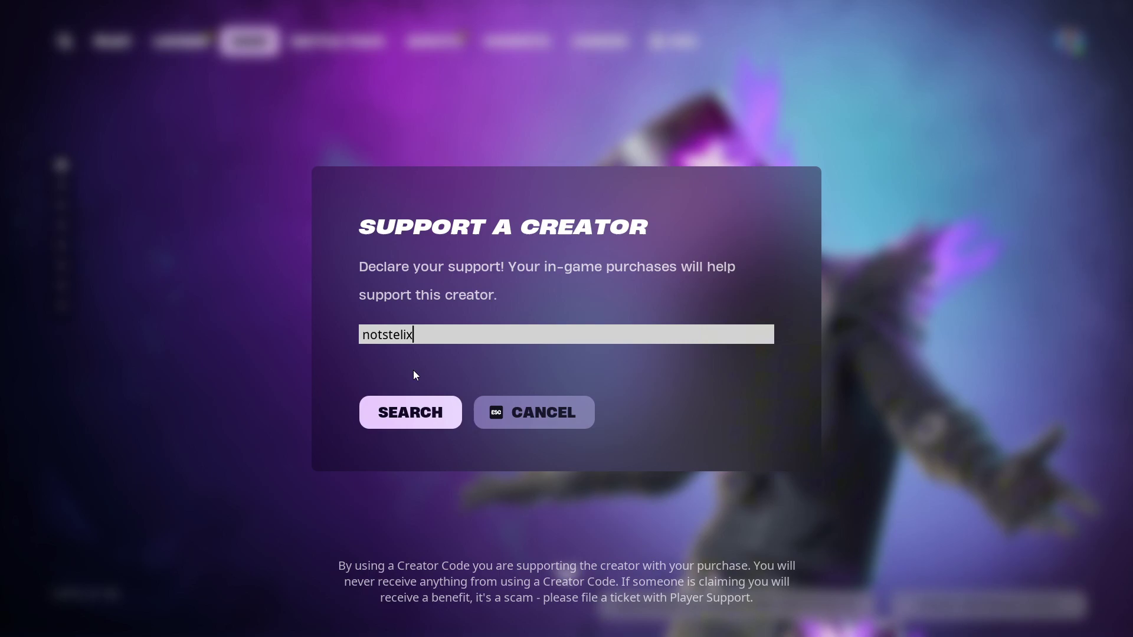
drag(413, 335, 361, 336)
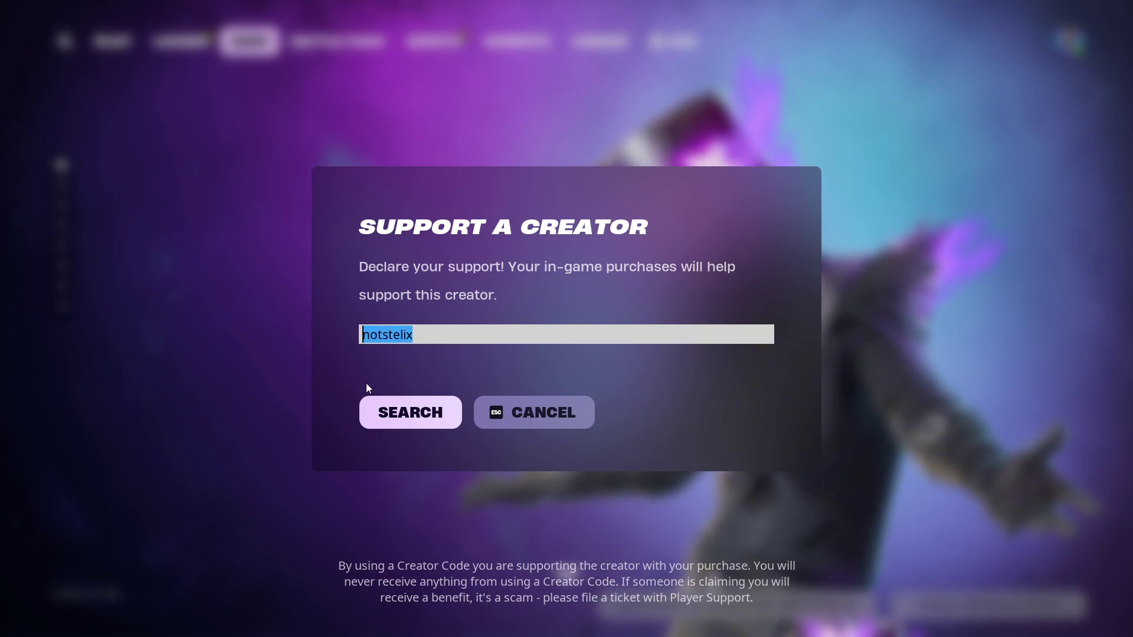
click(389, 418)
drag(451, 334, 370, 335)
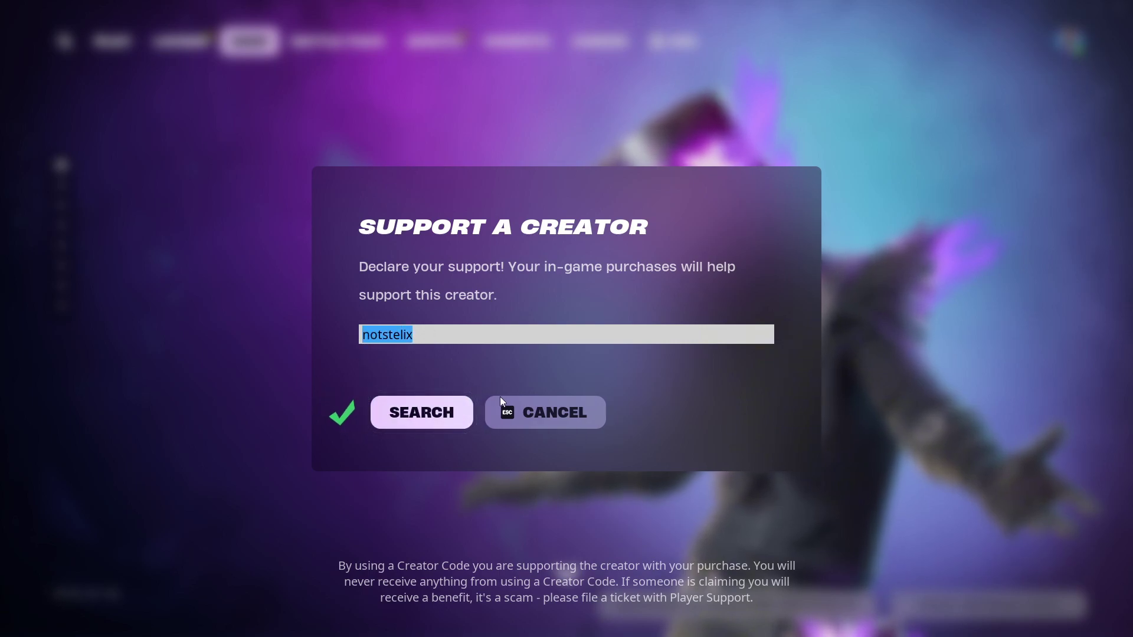
click(576, 422)
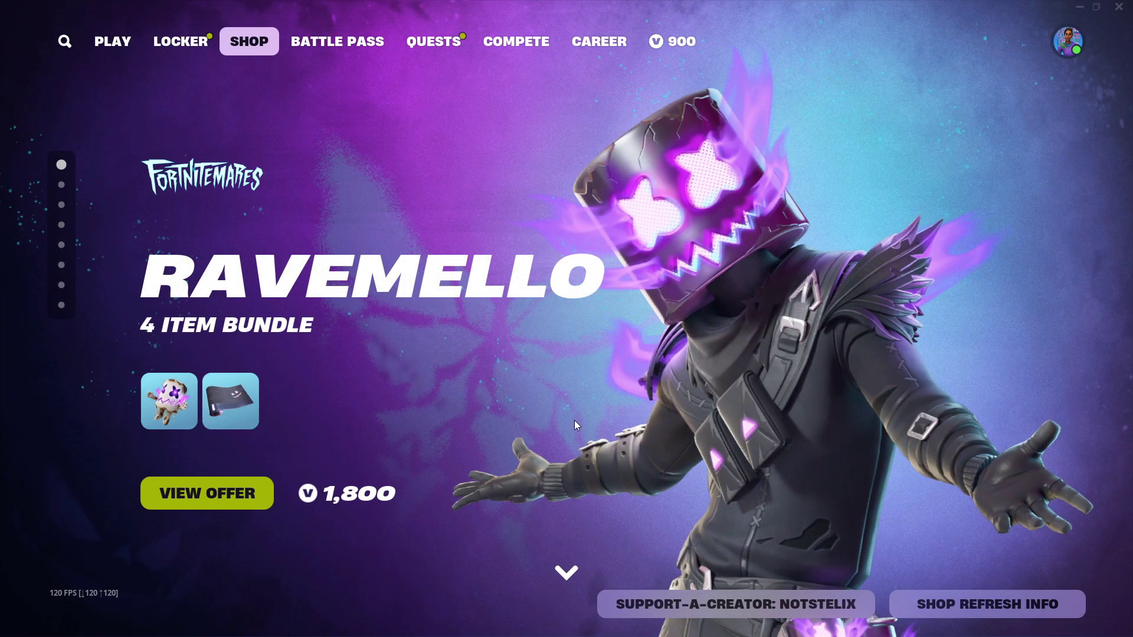
click(113, 41)
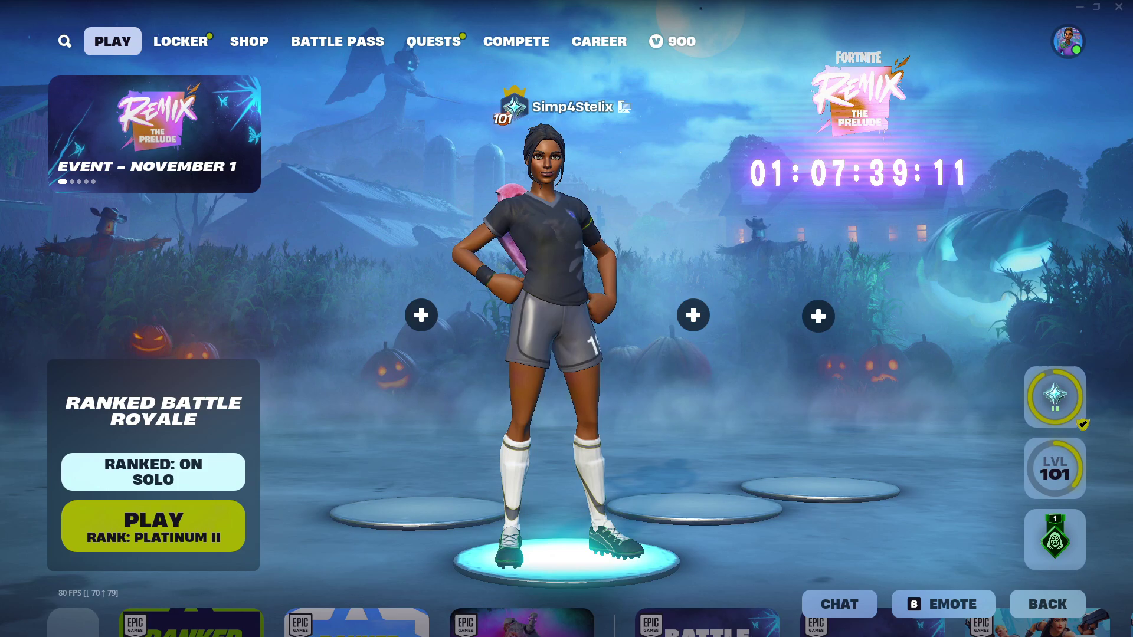